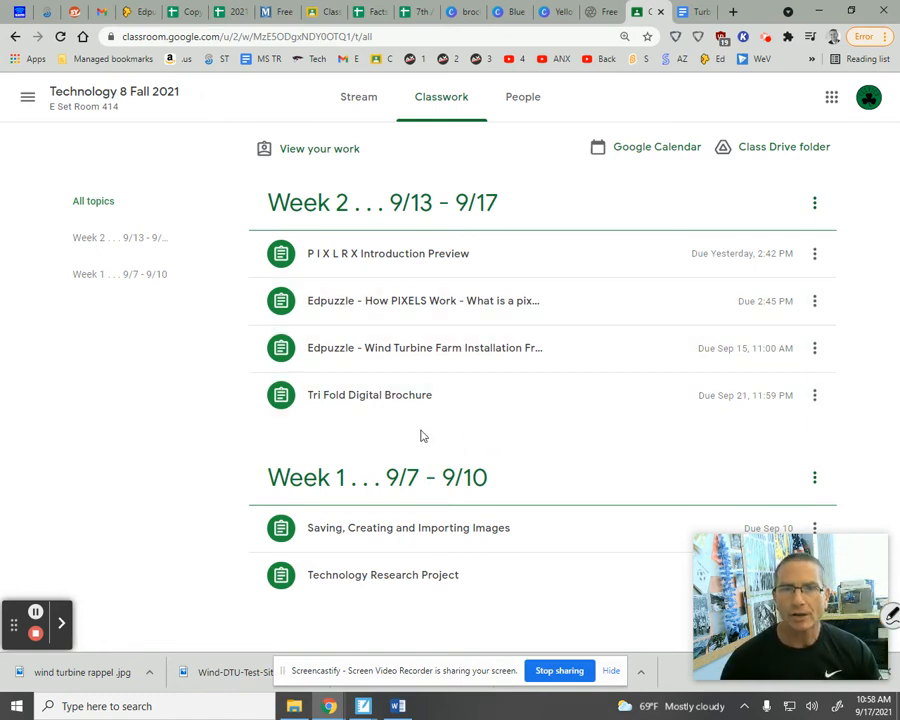
# - Open the Tri Fold Digital Brochure assignment and its attached Tech Brochure Template document, keeping the signed-in student account
pyautogui.click(400, 396)
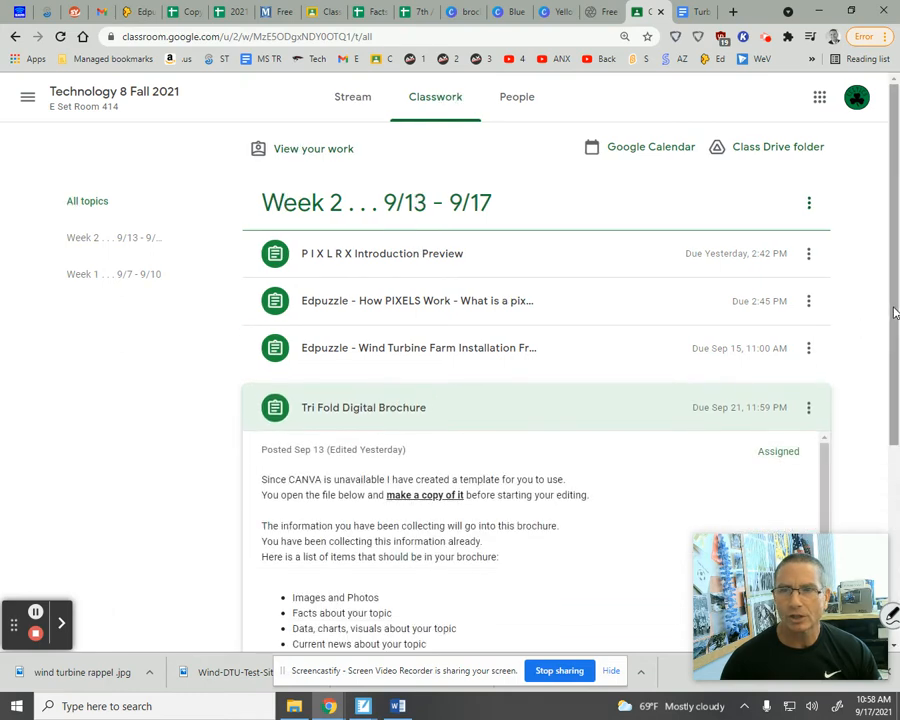
pyautogui.moveTo(890, 311); pyautogui.dragTo(890, 432)
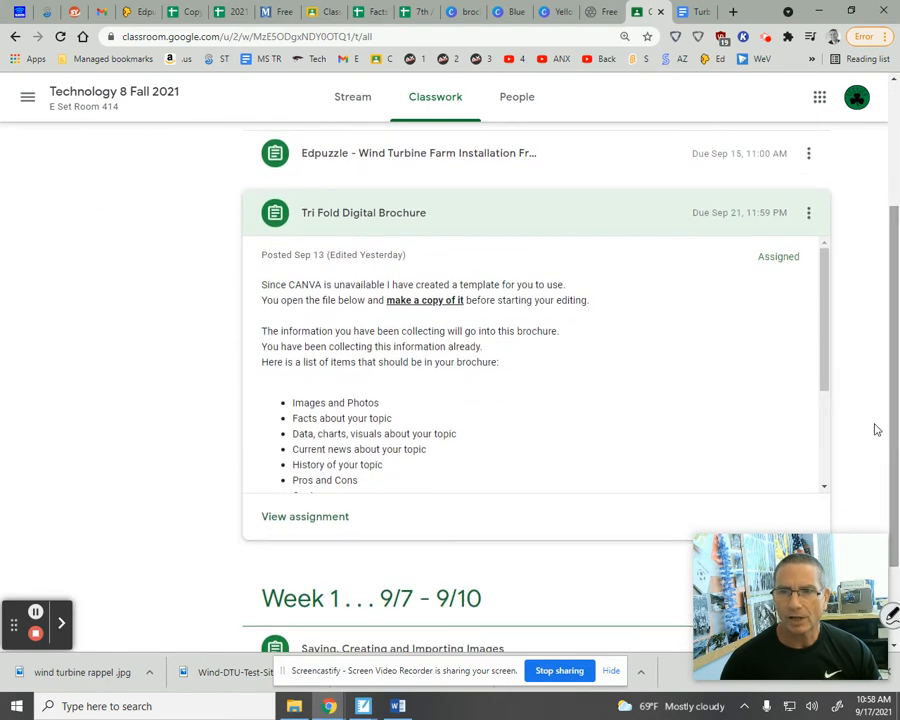
pyautogui.moveTo(826, 334); pyautogui.dragTo(810, 444)
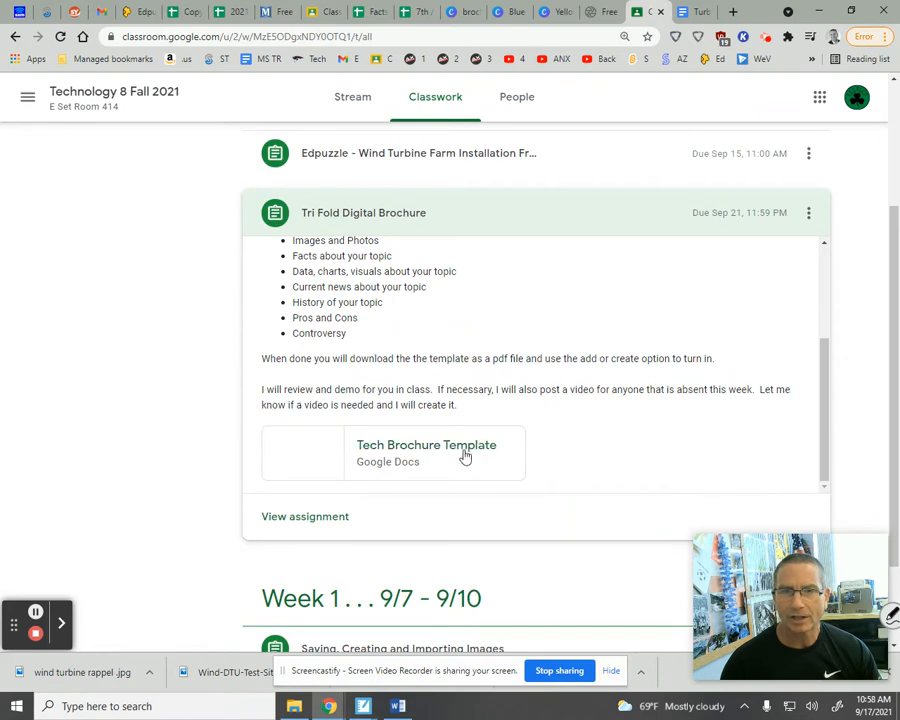
pyautogui.click(330, 518)
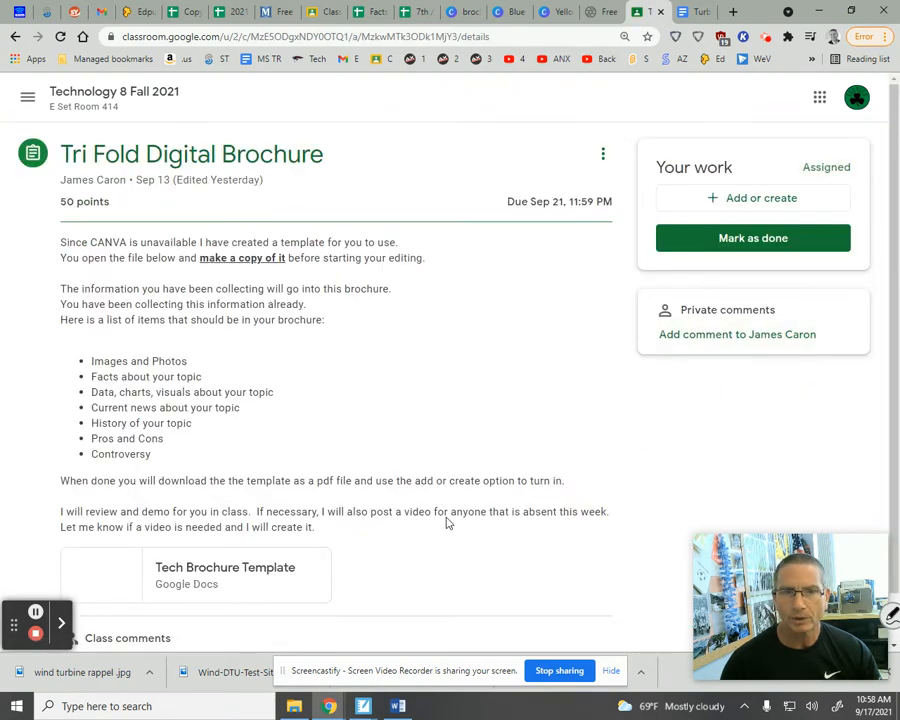
pyautogui.click(262, 582)
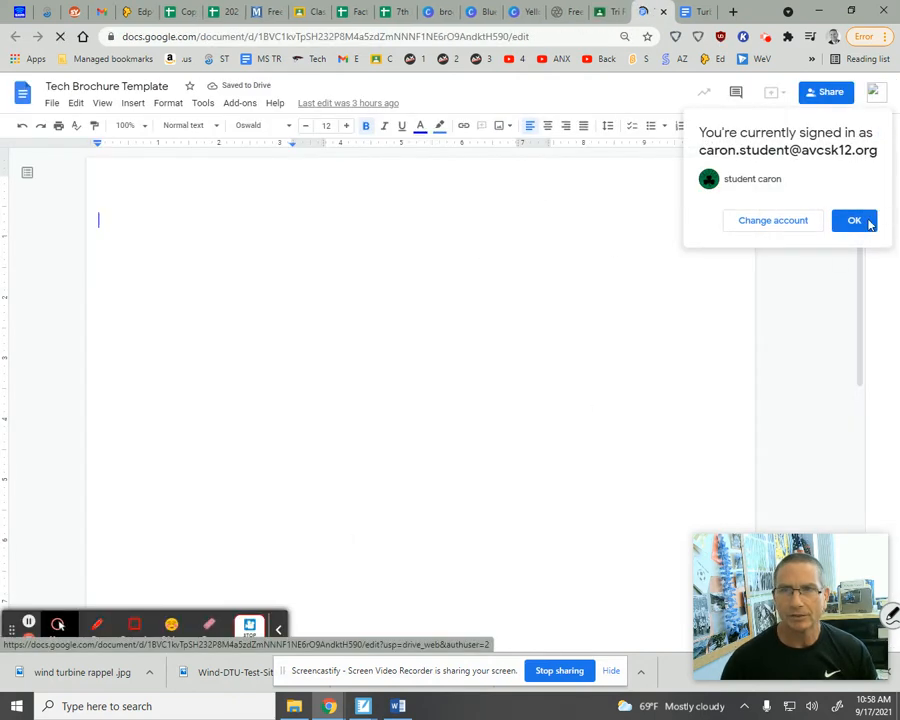
pyautogui.click(866, 222)
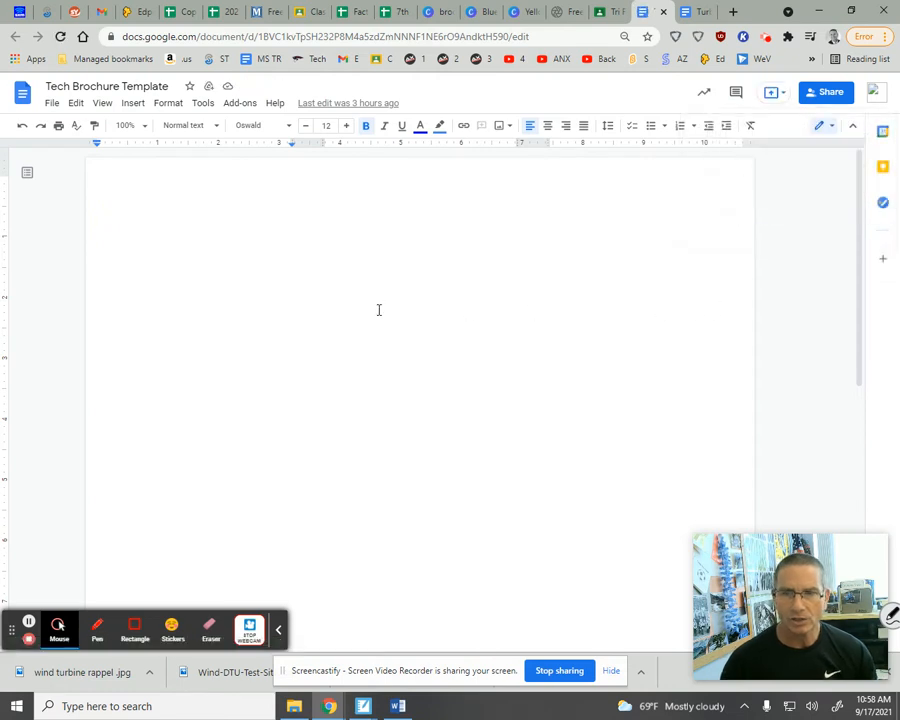
# - Make a copy of the template in My Drive, replacing "Copy of" in its name with the student's surname and "V"
pyautogui.click(51, 103)
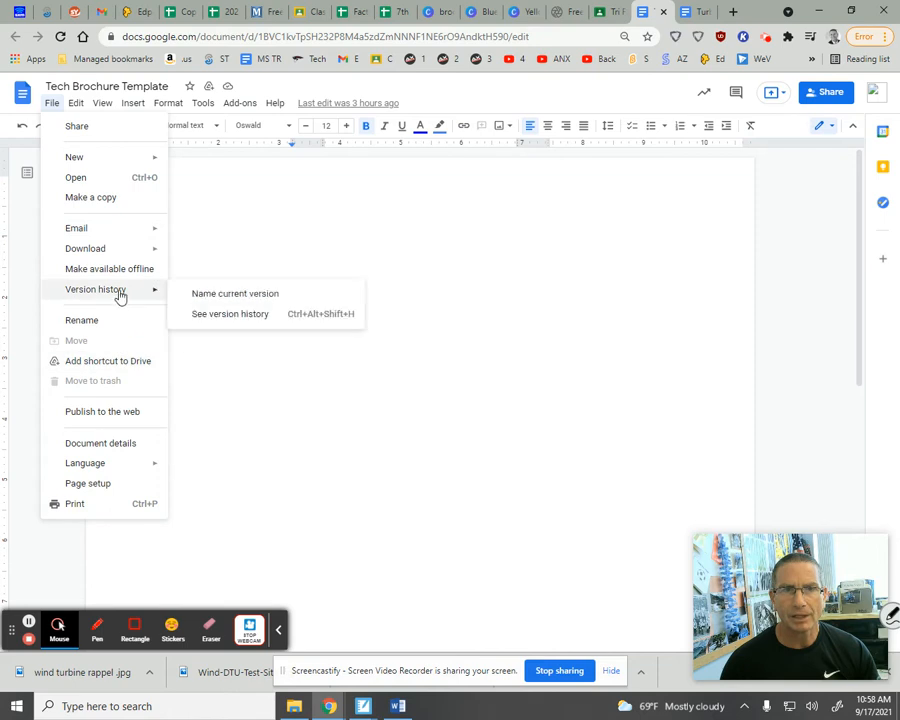
pyautogui.click(111, 199)
pyautogui.click(410, 306)
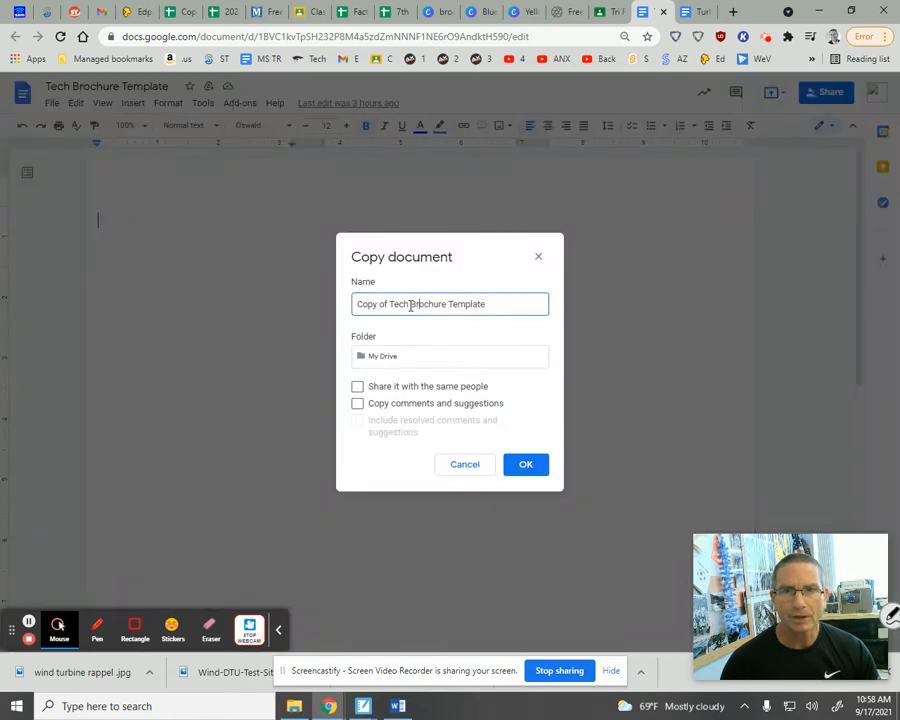
pyautogui.moveTo(390, 304); pyautogui.dragTo(346, 317)
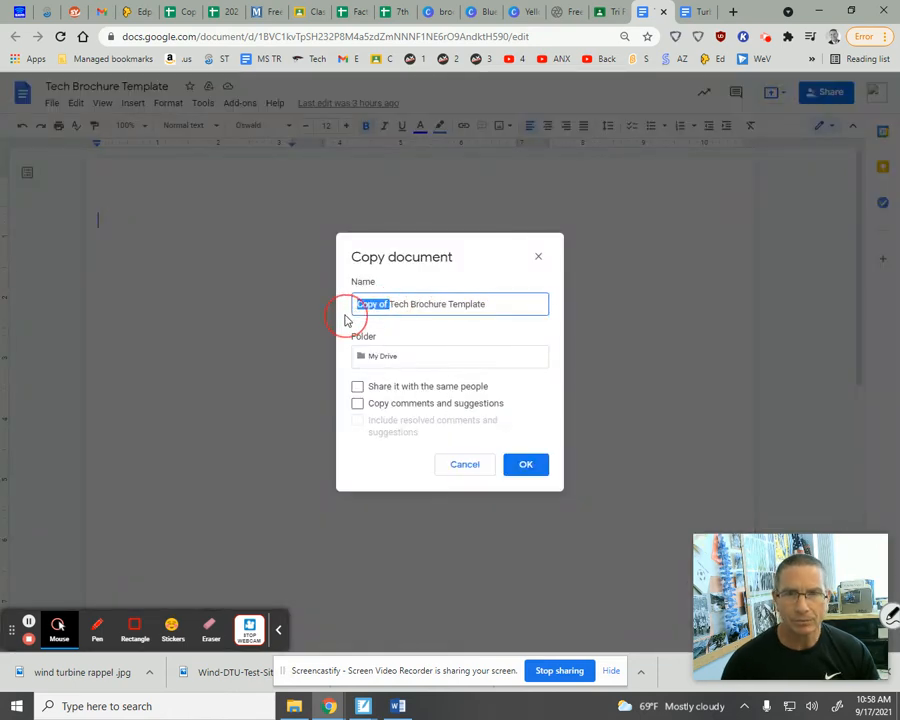
pyautogui.write('Caron ')
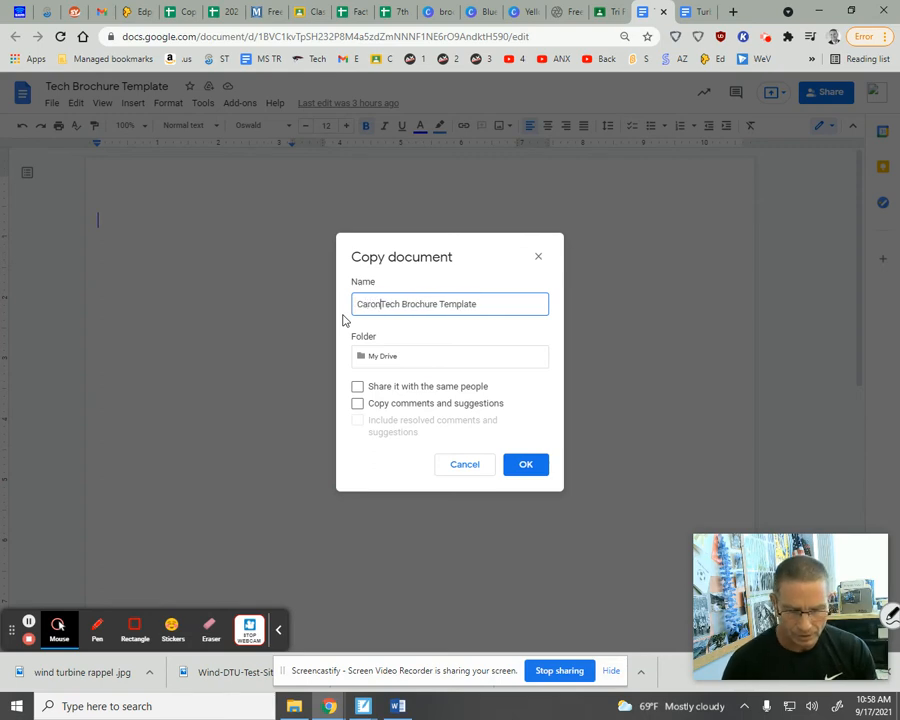
pyautogui.write('V')
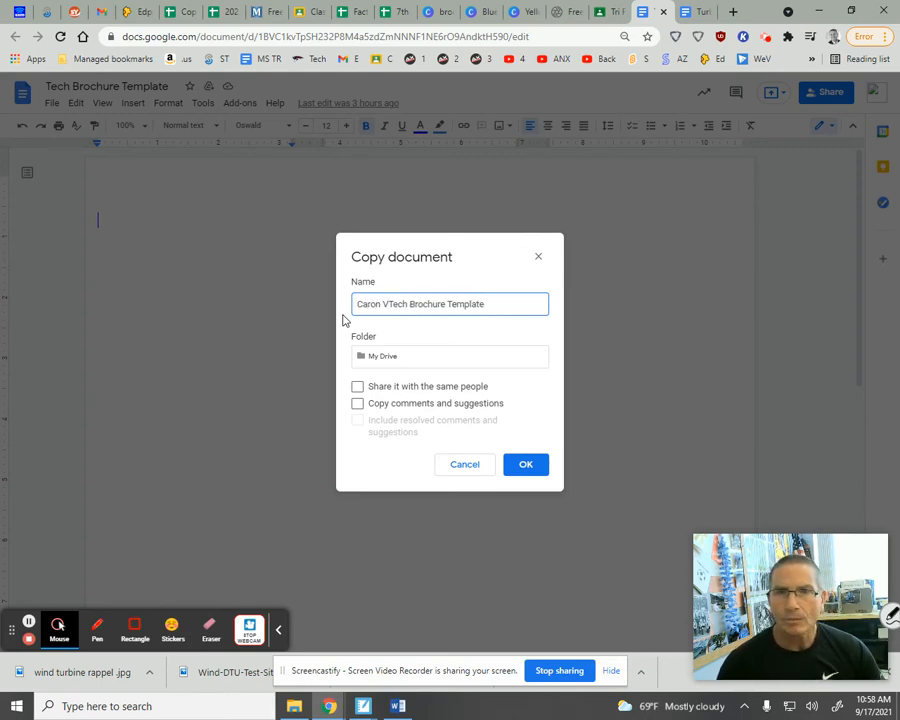
pyautogui.click(522, 462)
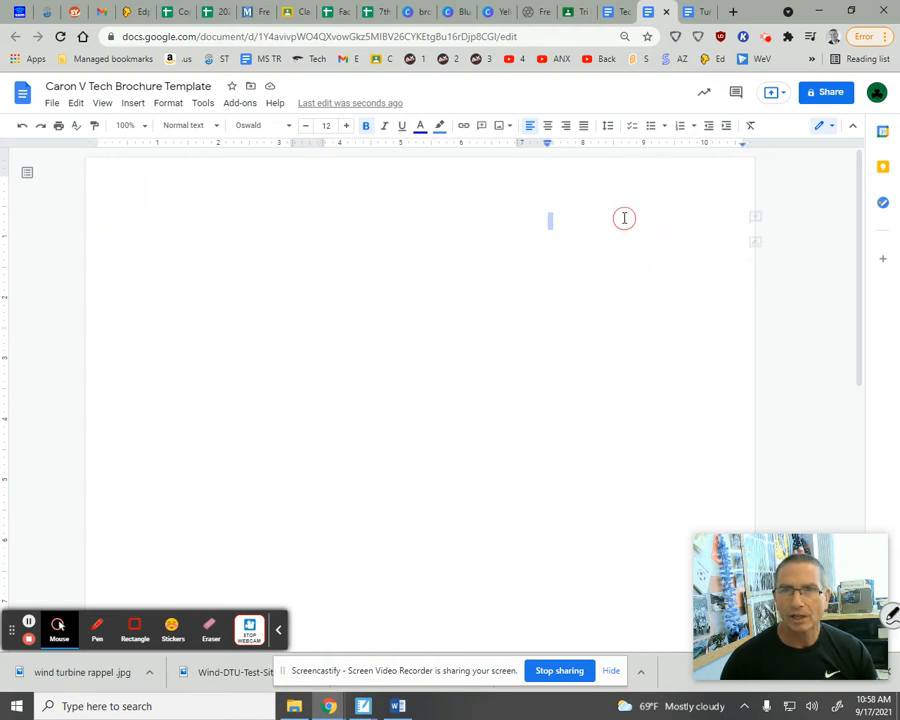
# - Check the three column areas on the second page of the copied brochure template and return to the first page
pyautogui.moveTo(862, 237); pyautogui.dragTo(862, 537)
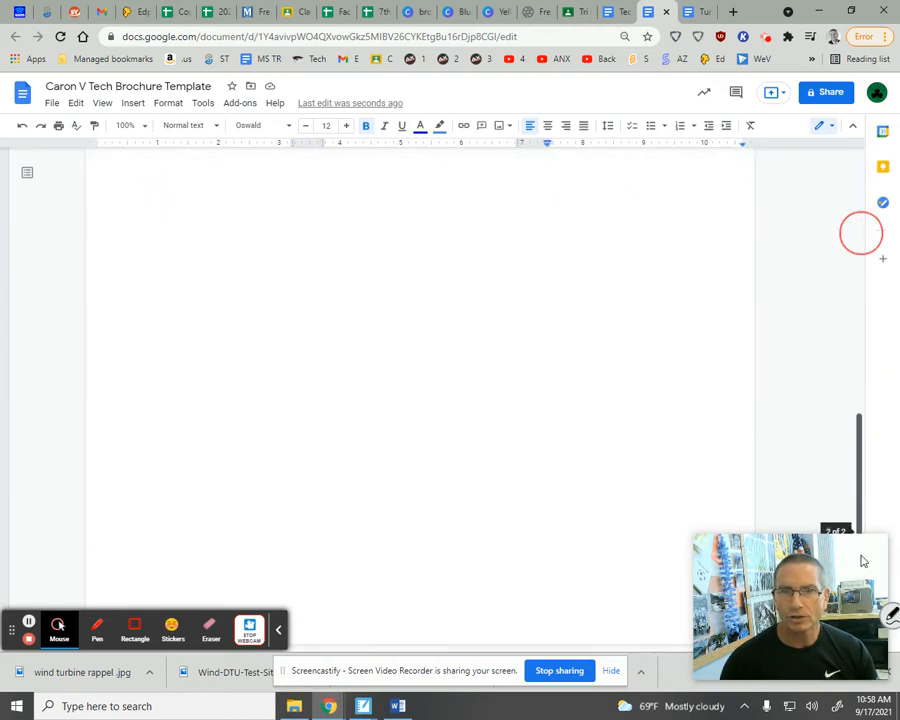
pyautogui.doubleClick(203, 400)
pyautogui.doubleClick(389, 384)
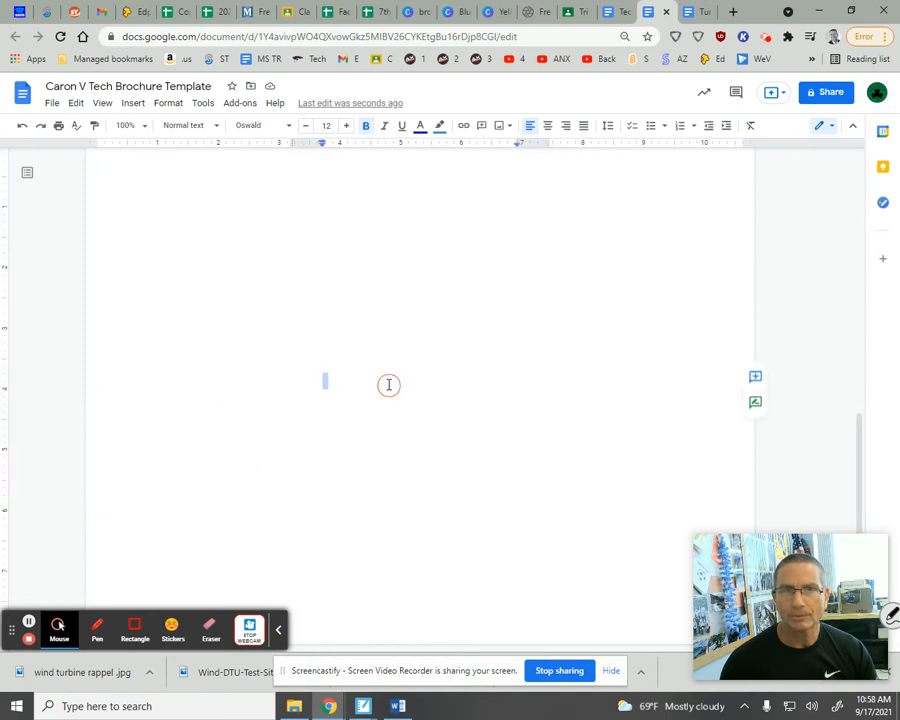
pyautogui.doubleClick(669, 356)
pyautogui.moveTo(862, 466)
pyautogui.mouseDown()
pyautogui.moveTo(864, 362)
pyautogui.moveTo(884, 227)
pyautogui.moveTo(859, 184)
pyautogui.mouseUp()
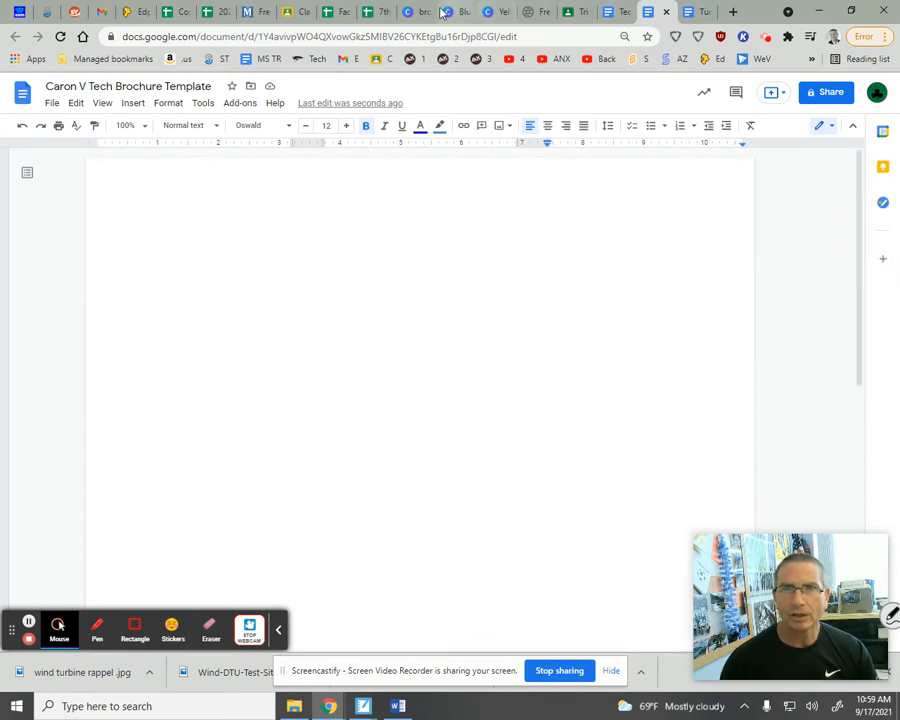
# - Switch to Canva's brochure templates and view both pages of the Minimalist Gray Old Church Photo Brochure for layout ideas
pyautogui.click(410, 11)
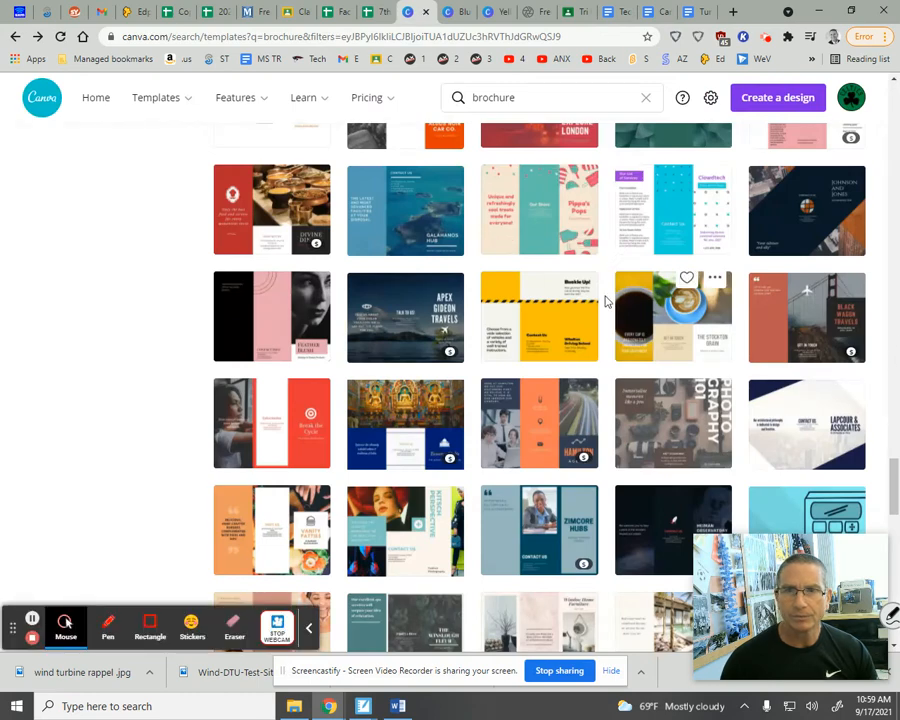
pyautogui.moveTo(897, 479); pyautogui.dragTo(895, 549)
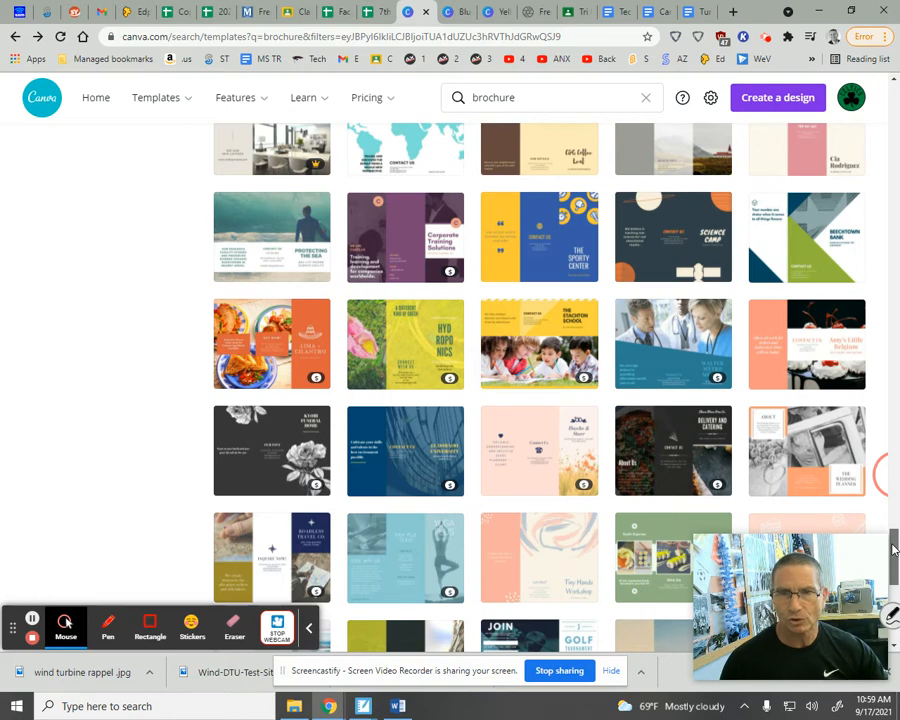
pyautogui.moveTo(895, 549); pyautogui.dragTo(881, 516)
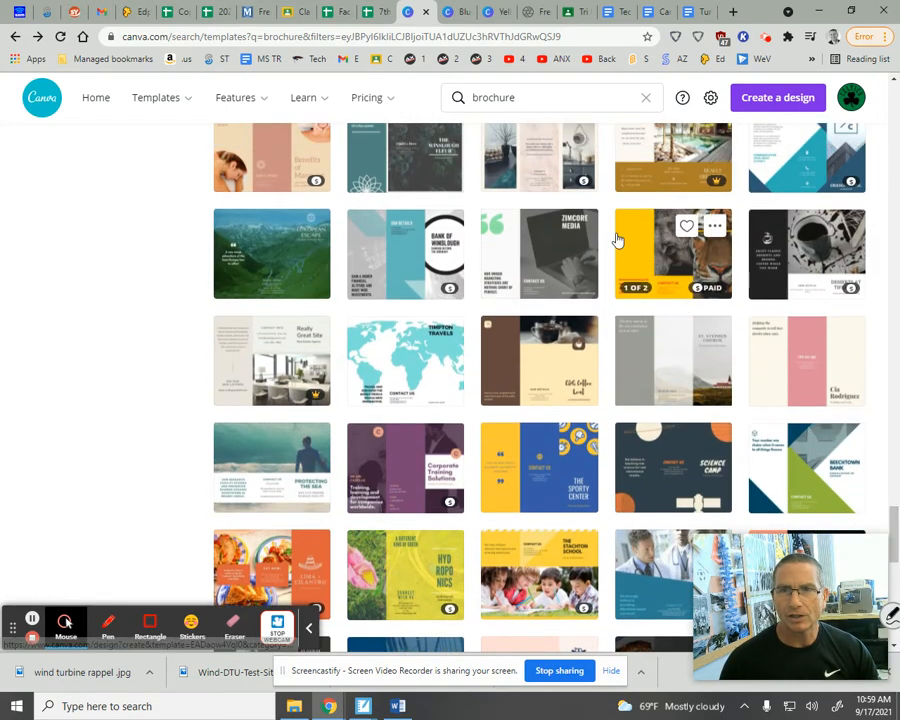
pyautogui.click(689, 375)
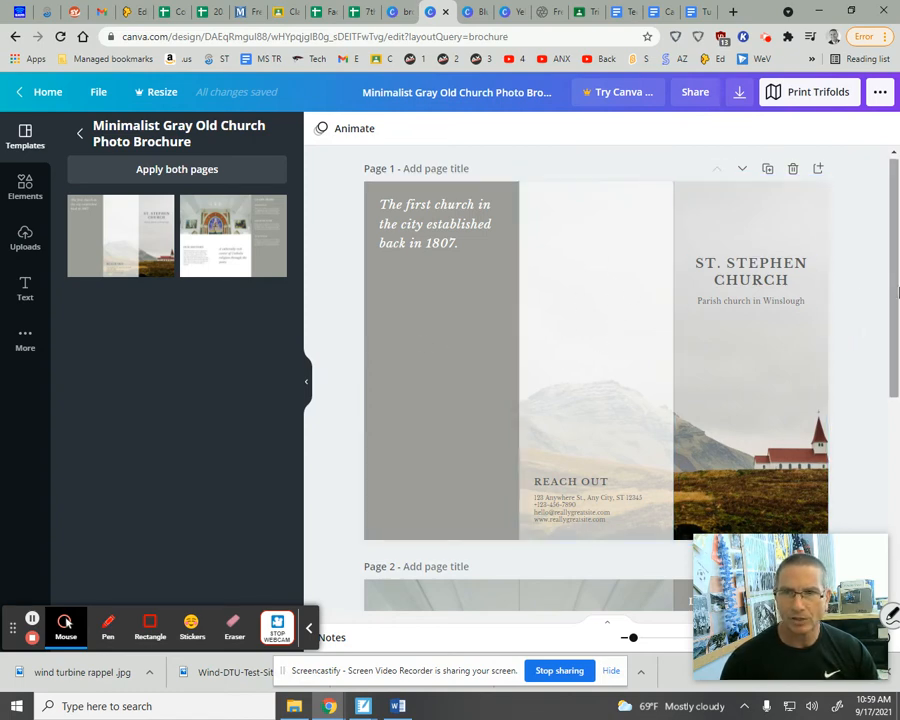
pyautogui.moveTo(887, 292); pyautogui.dragTo(895, 500)
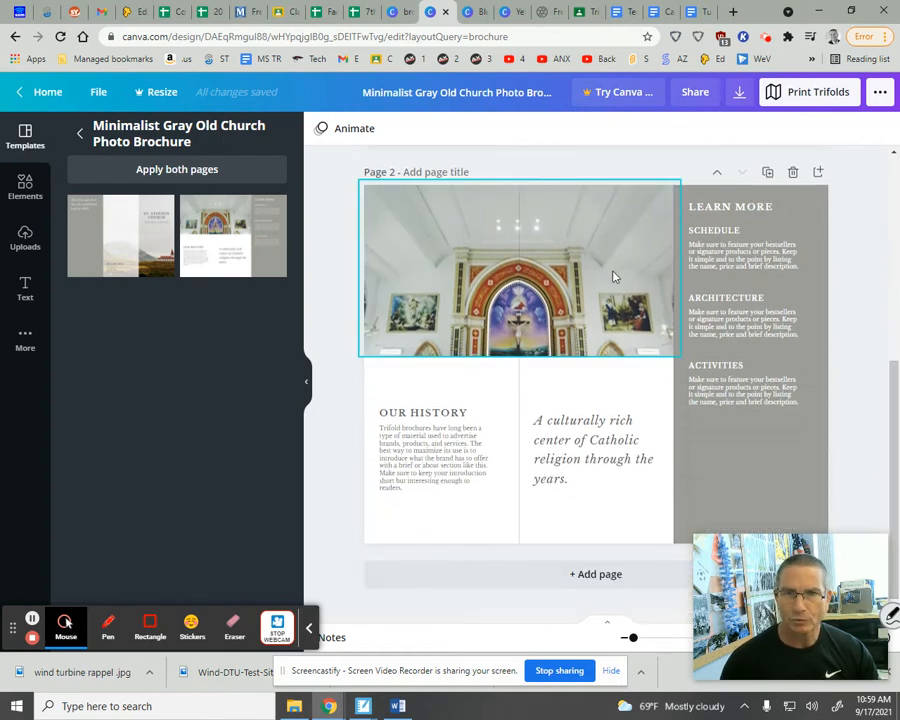
pyautogui.click(885, 410)
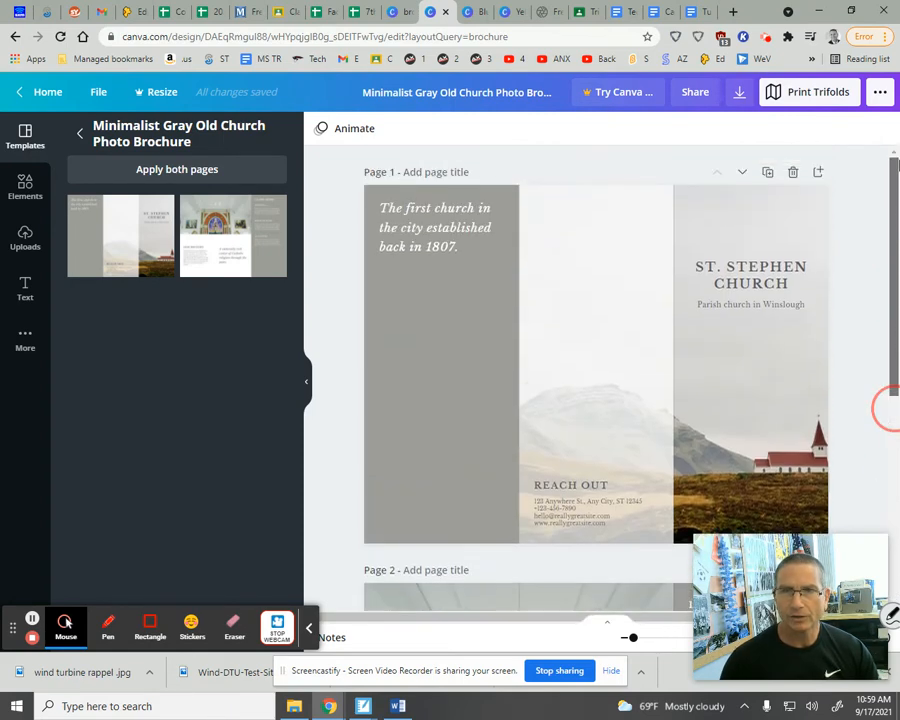
pyautogui.click(445, 12)
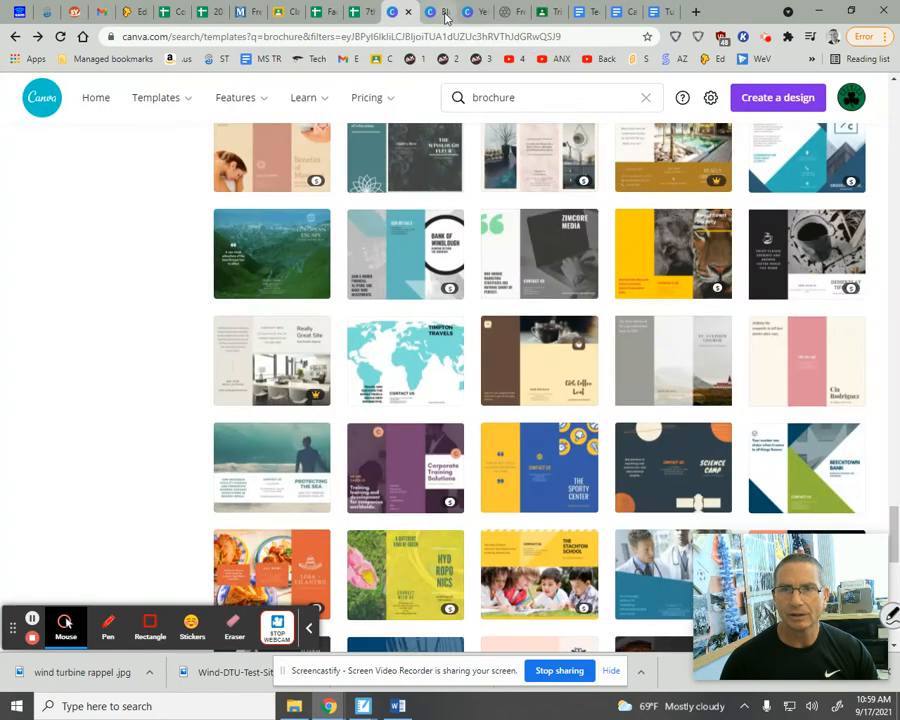
# - View the layout of the Blue and White Golf Tournament Trifold Brochure template and close it
pyautogui.scroll(-5, 897, 572)
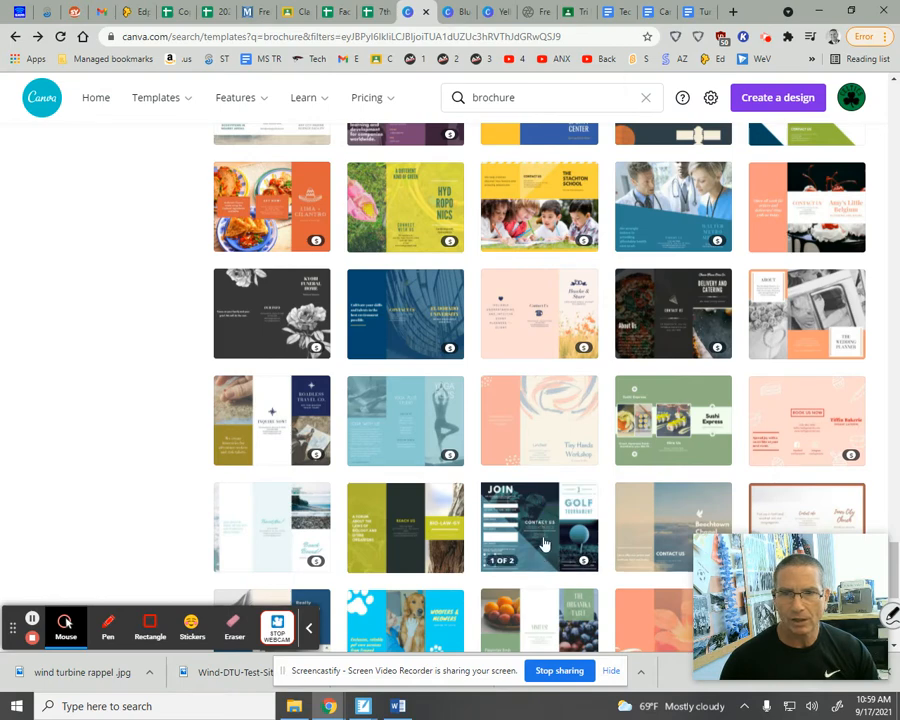
pyautogui.click(543, 543)
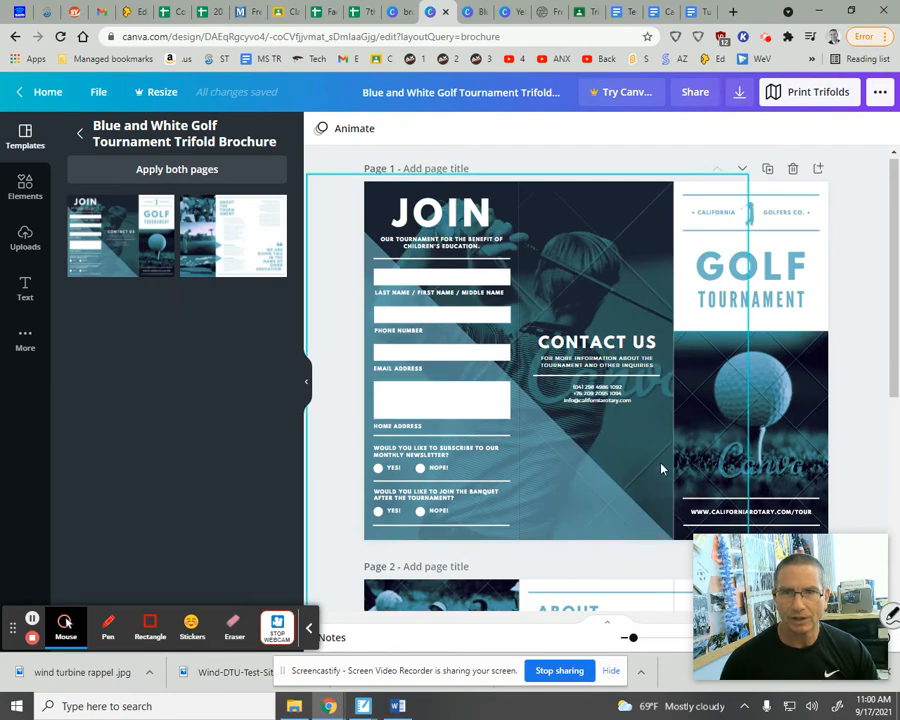
pyautogui.click(447, 13)
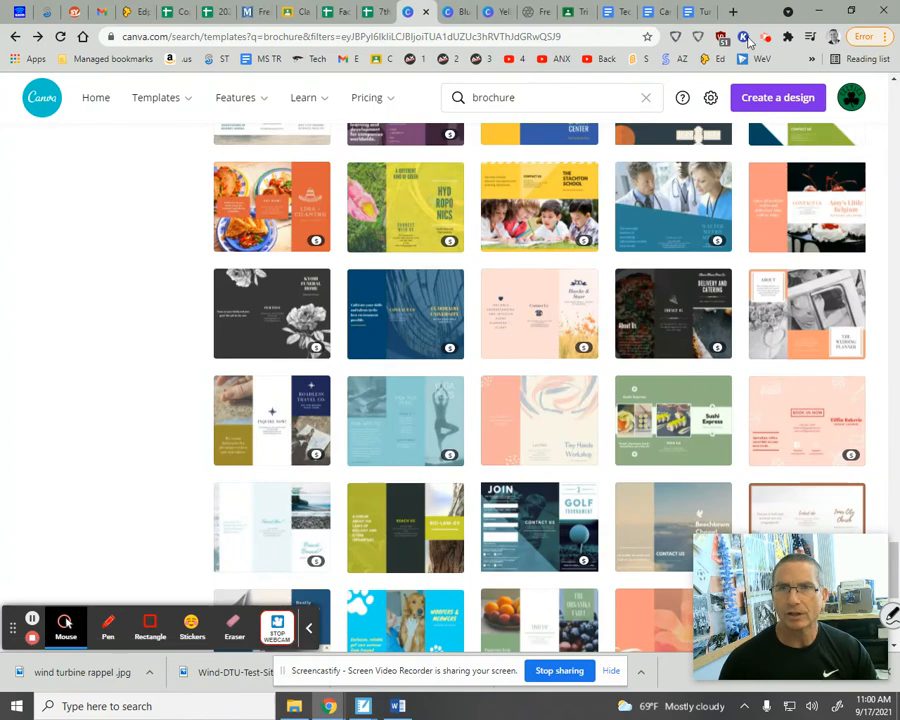
# - Switch to the original Tech Brochure Template in Google Docs and close it, leaving the renamed copy open
pyautogui.click(617, 15)
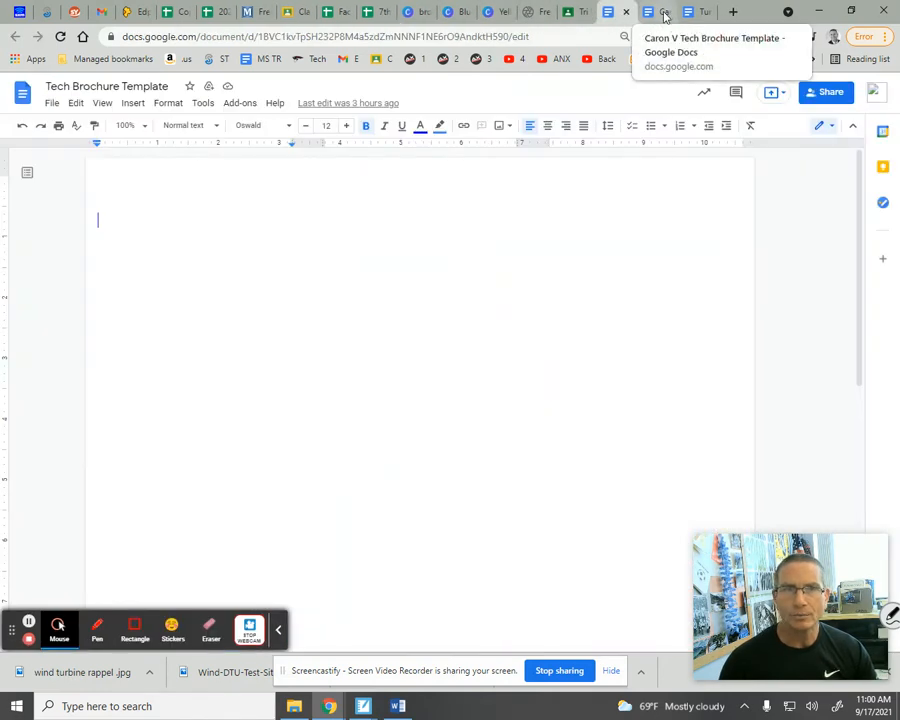
pyautogui.click(626, 12)
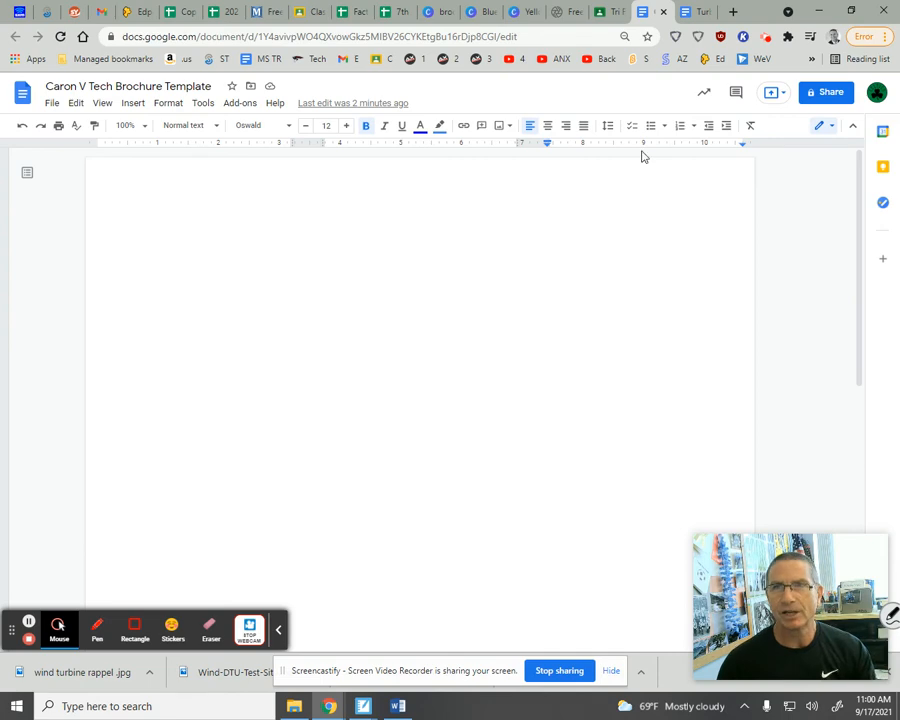
# - Return to the class's Classwork list in Google Classroom and examine the Week 1 Technology Research Project assignment and its attachments
pyautogui.click(613, 13)
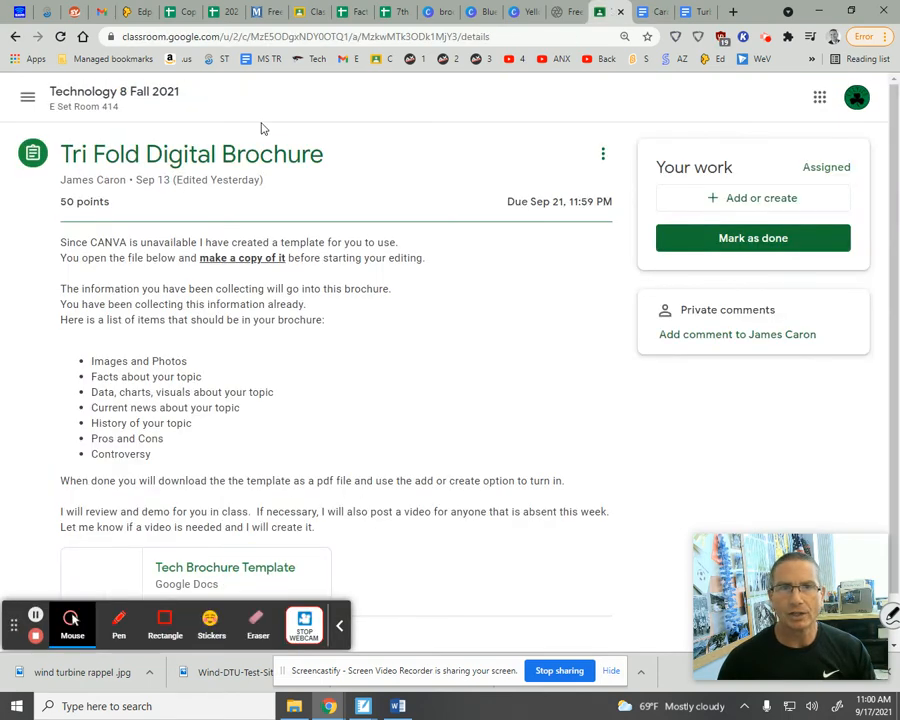
pyautogui.click(28, 97)
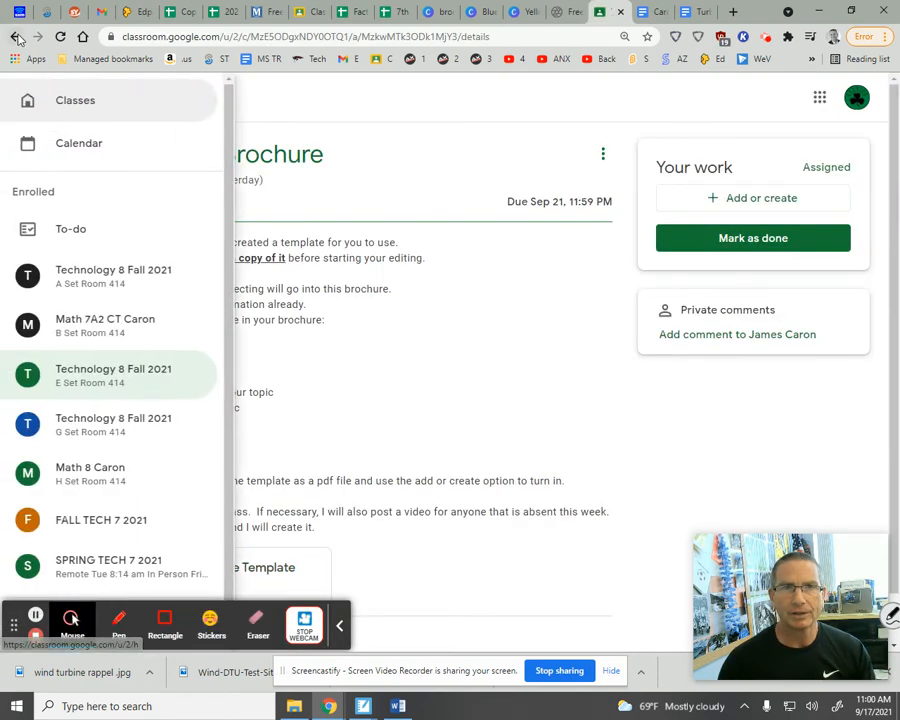
pyautogui.click(15, 37)
pyautogui.click(496, 413)
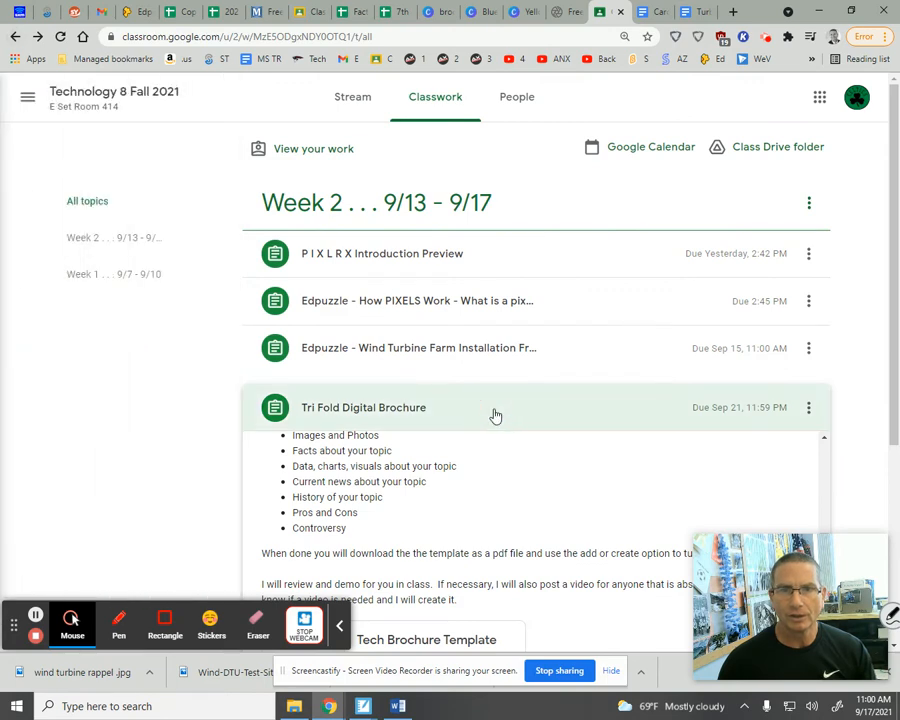
pyautogui.moveTo(893, 328); pyautogui.dragTo(888, 514)
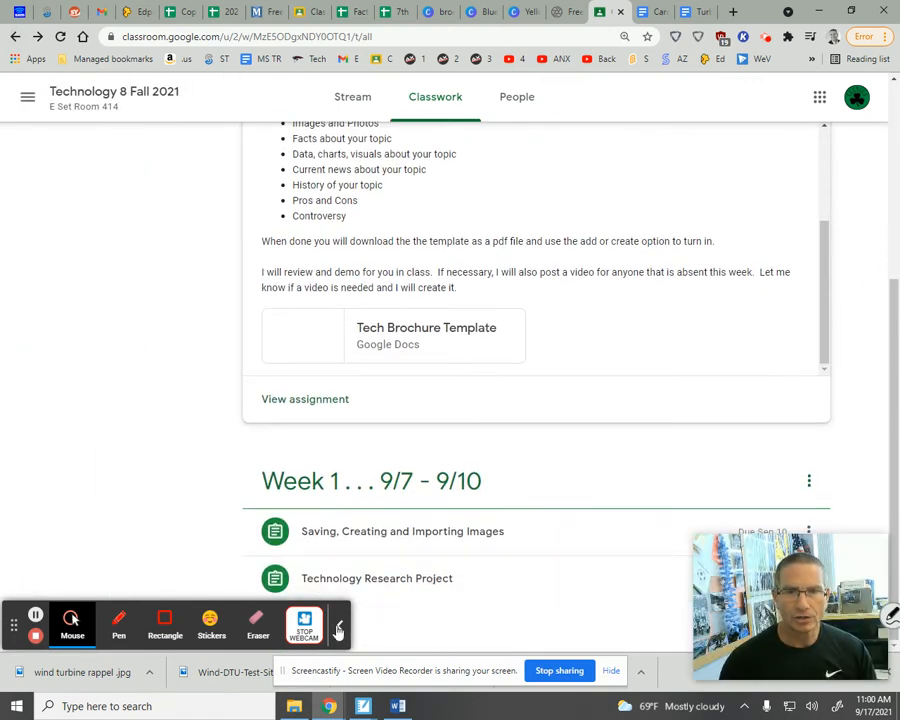
pyautogui.click(414, 586)
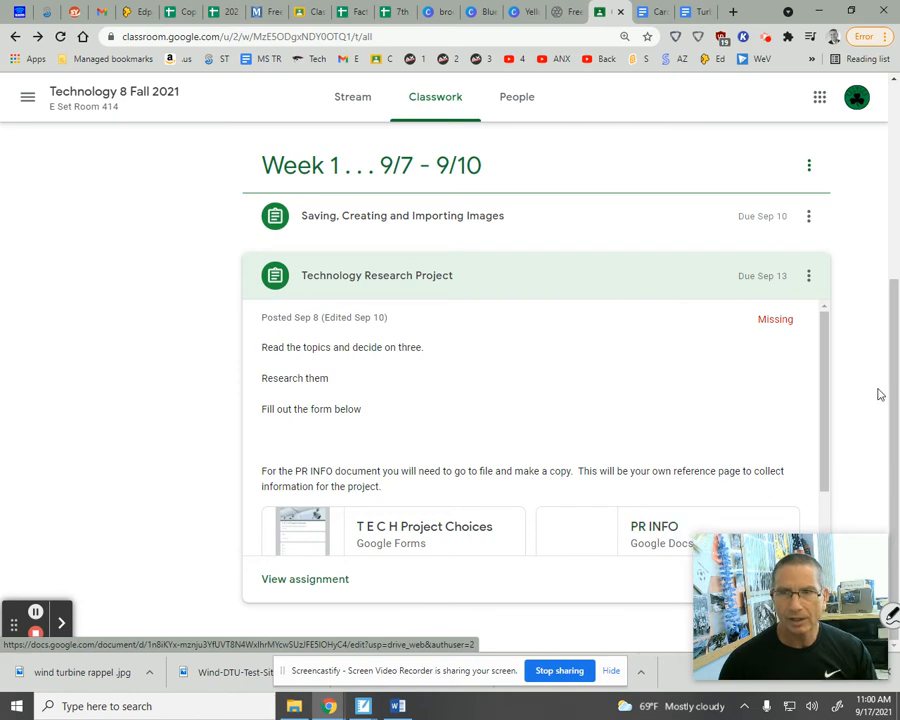
pyautogui.moveTo(884, 361); pyautogui.dragTo(897, 188)
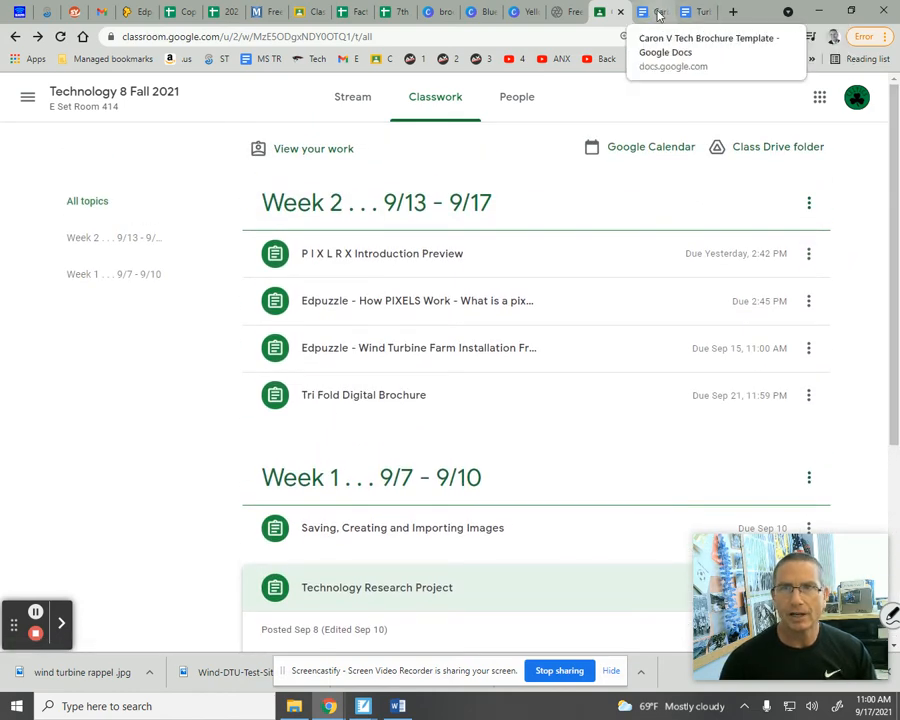
# - Switch to the Turbines PR INFO document in Google Docs and review its collected research from the beginning
pyautogui.click(700, 12)
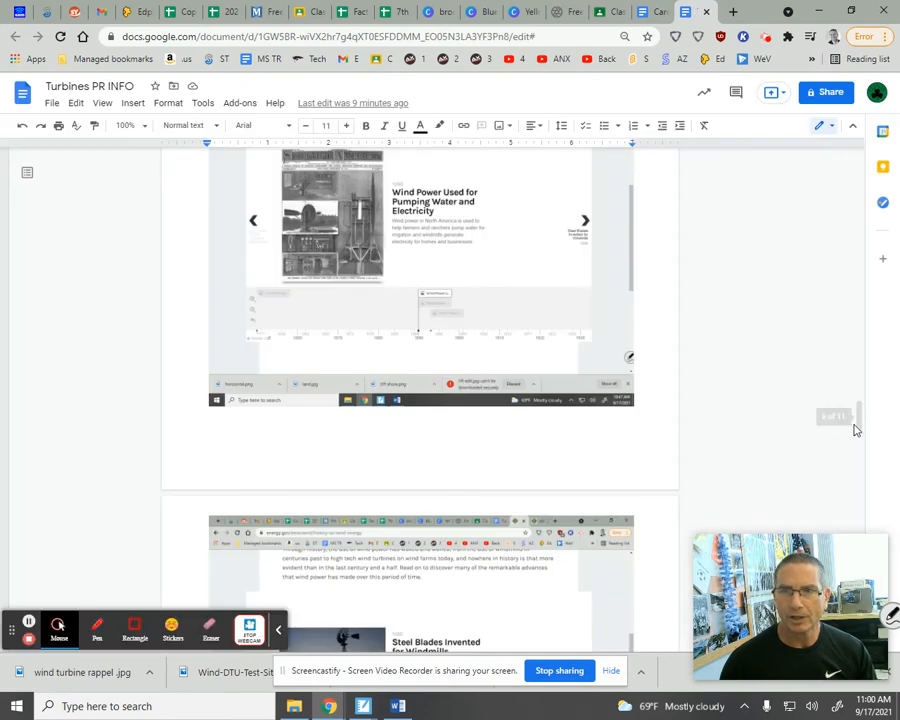
pyautogui.moveTo(858, 422); pyautogui.dragTo(872, 162)
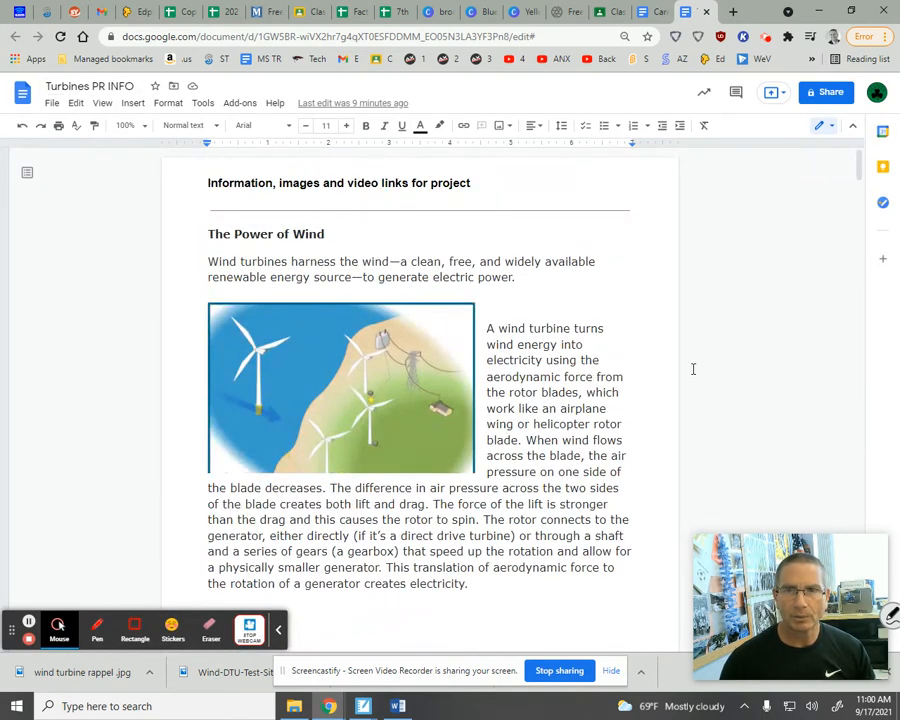
# - Switch to the Tech Brochure Template copy in Google Docs and set the page color of the whole document to light green
pyautogui.moveTo(859, 173)
pyautogui.mouseDown()
pyautogui.moveTo(858, 380)
pyautogui.moveTo(868, 152)
pyautogui.mouseUp()
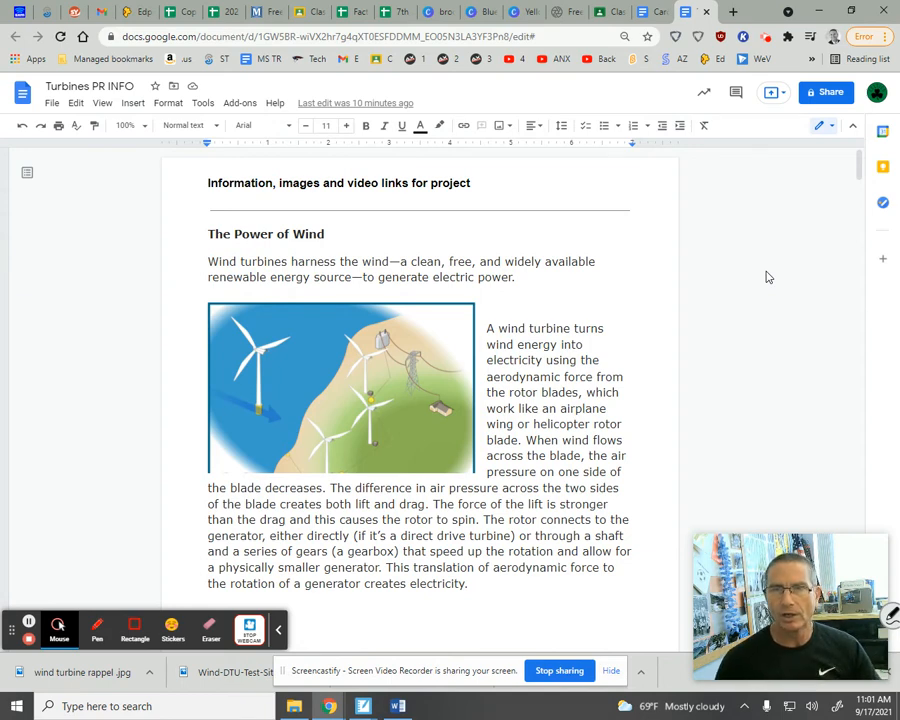
pyautogui.click(657, 13)
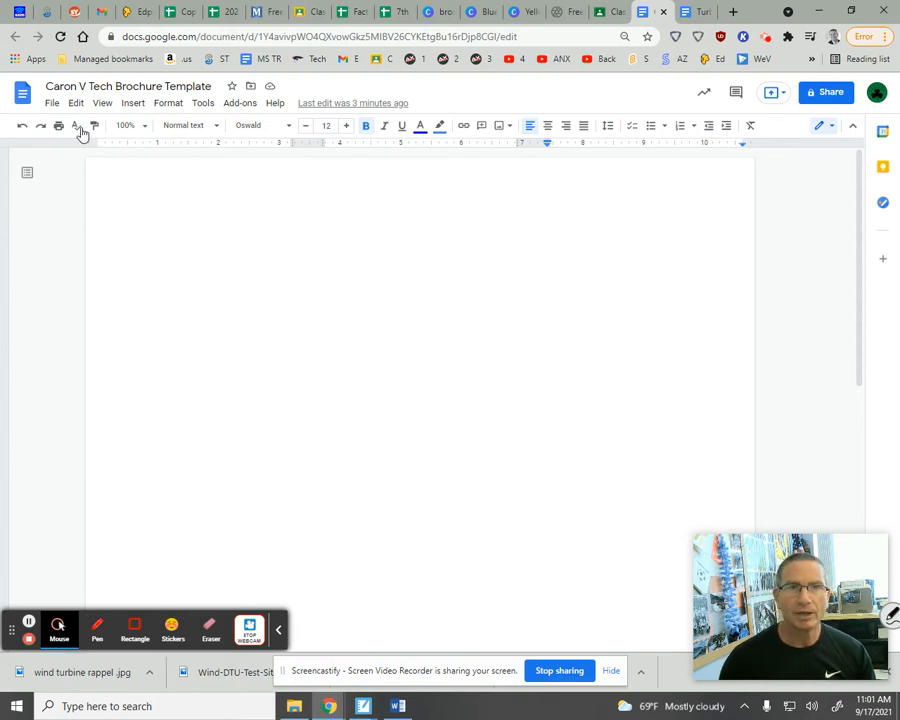
pyautogui.click(53, 103)
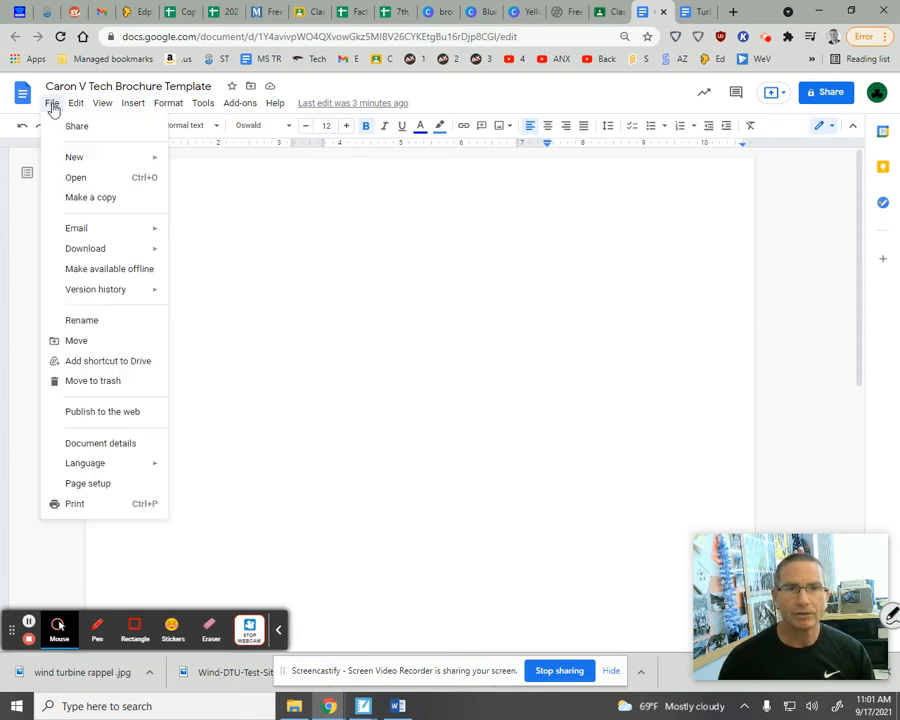
pyautogui.click(88, 484)
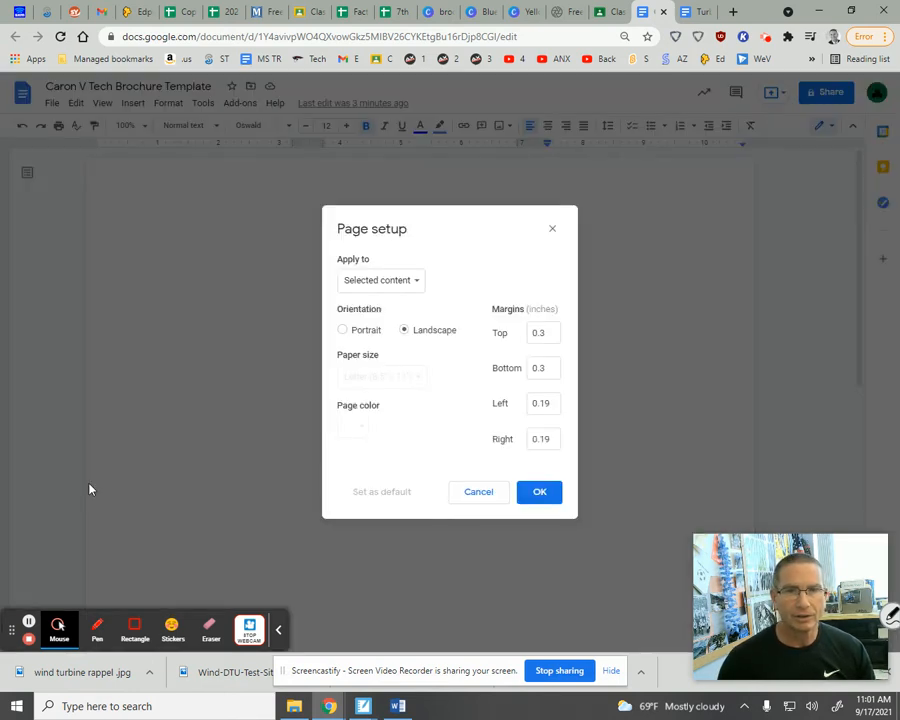
pyautogui.click(388, 284)
pyautogui.click(390, 265)
pyautogui.click(355, 427)
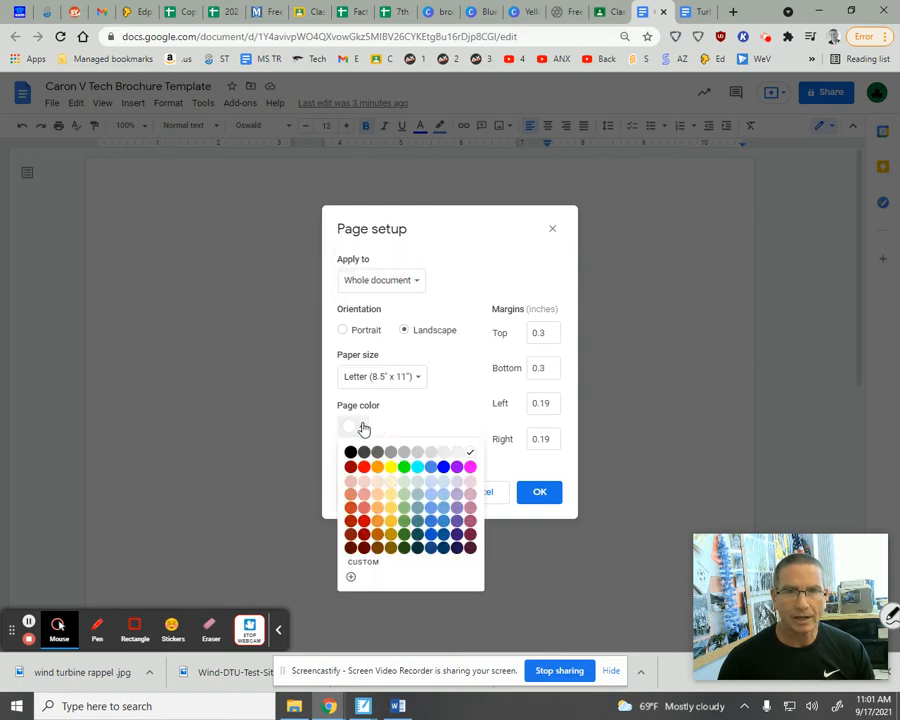
pyautogui.click(391, 509)
pyautogui.click(360, 428)
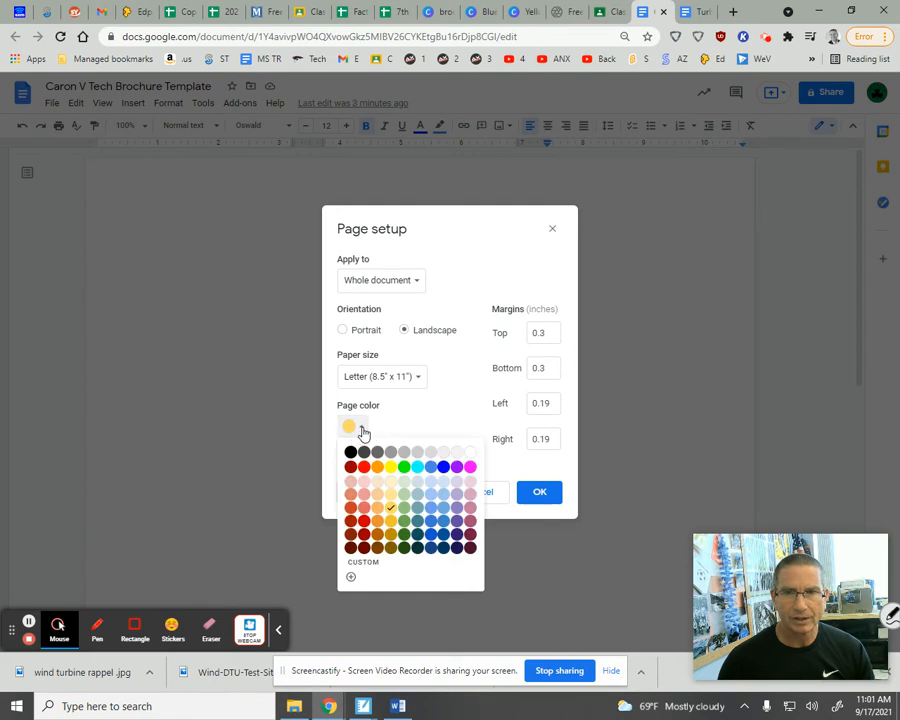
pyautogui.click(404, 499)
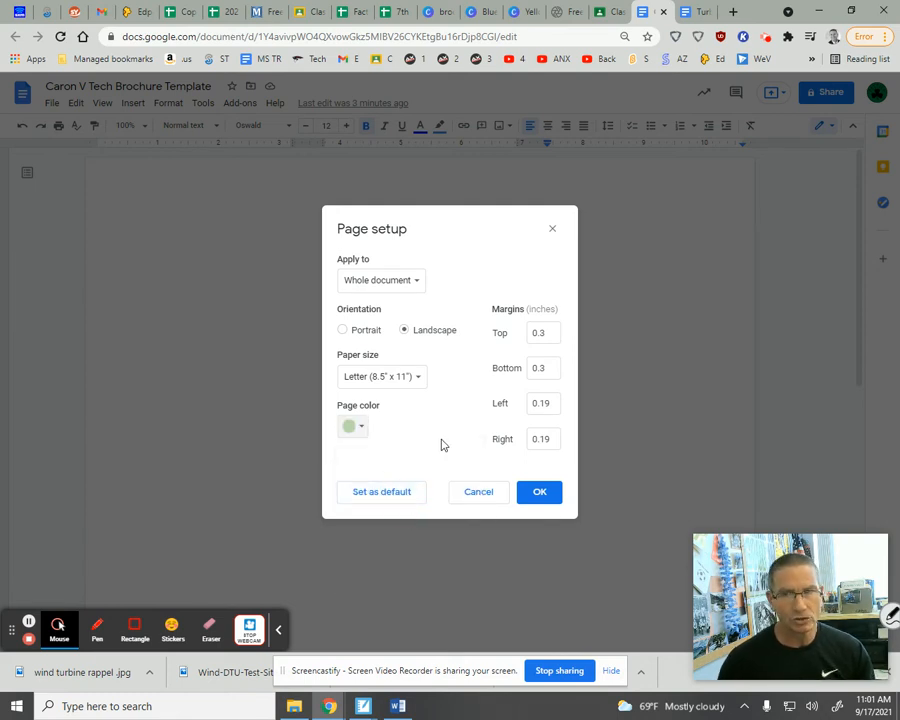
pyautogui.click(540, 492)
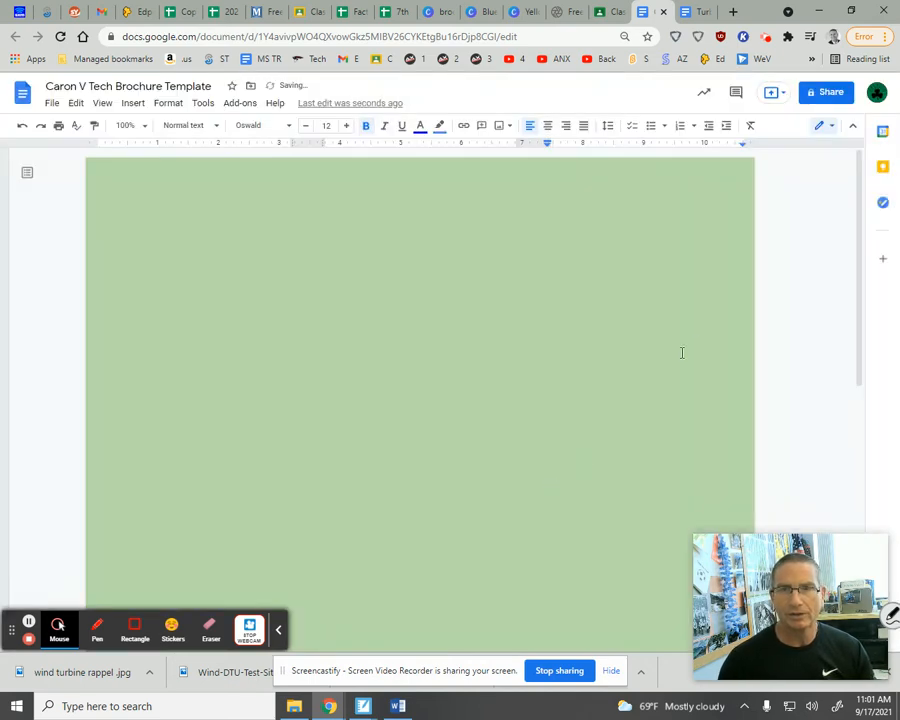
# - Check the page color across the brochure's pages and test cursor placement on the blank lines of the first page
pyautogui.scroll(-5, 658, 351)
pyautogui.scroll(8, 658, 351)
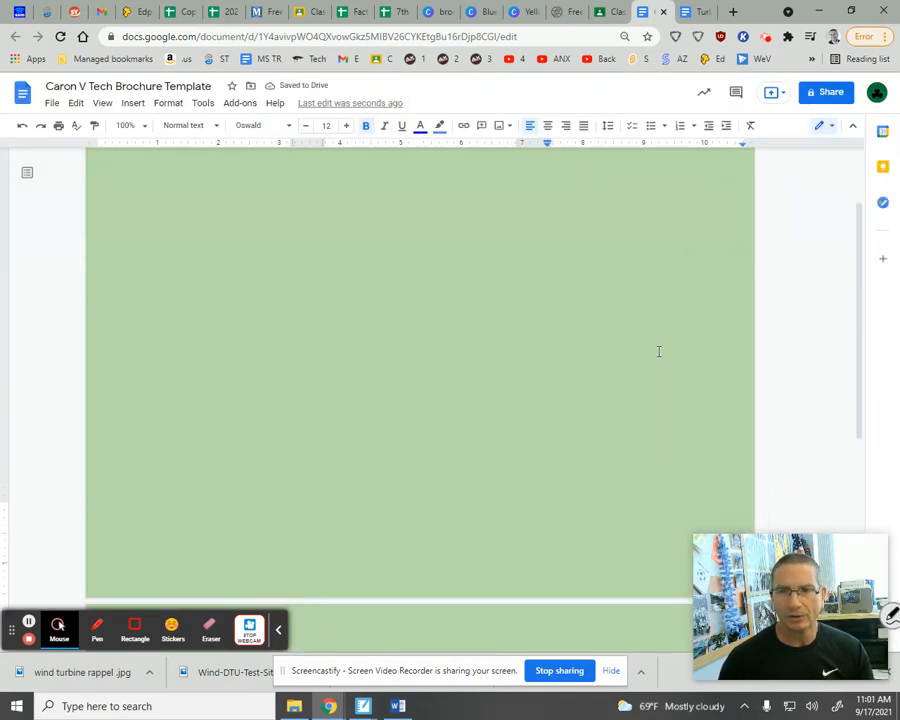
pyautogui.click(577, 240)
pyautogui.press('BackSpace')
pyautogui.press('BackSpace')
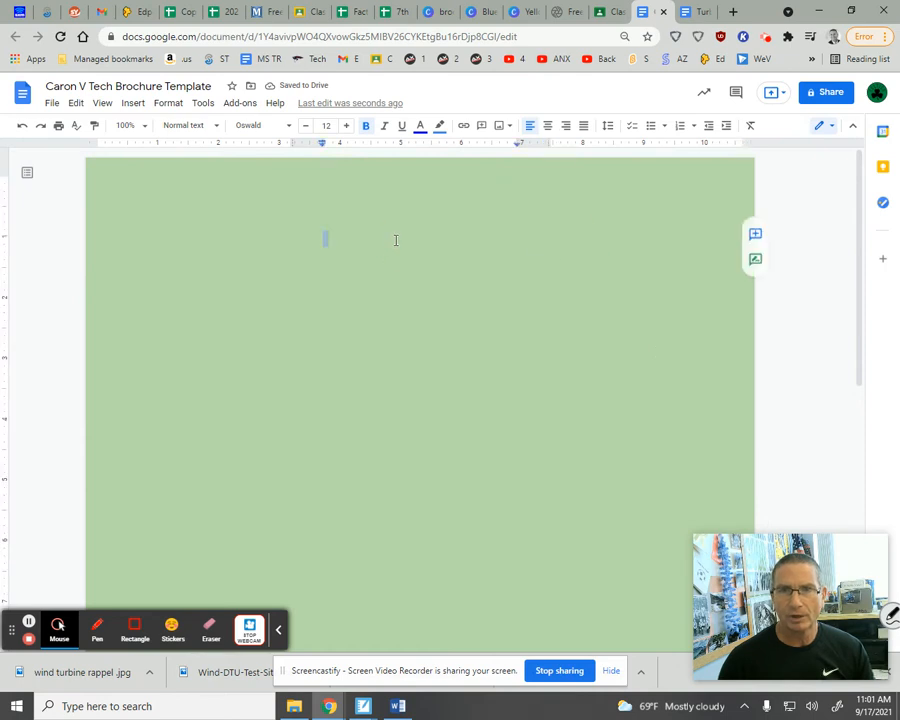
pyautogui.click(374, 318)
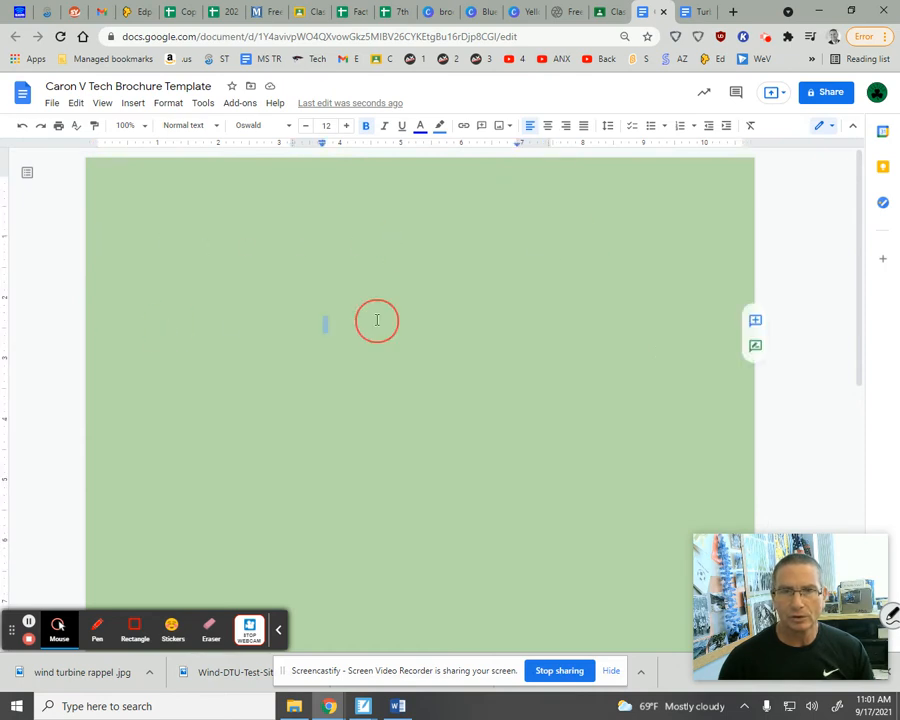
pyautogui.press('Tab')
pyautogui.press('BackSpace')
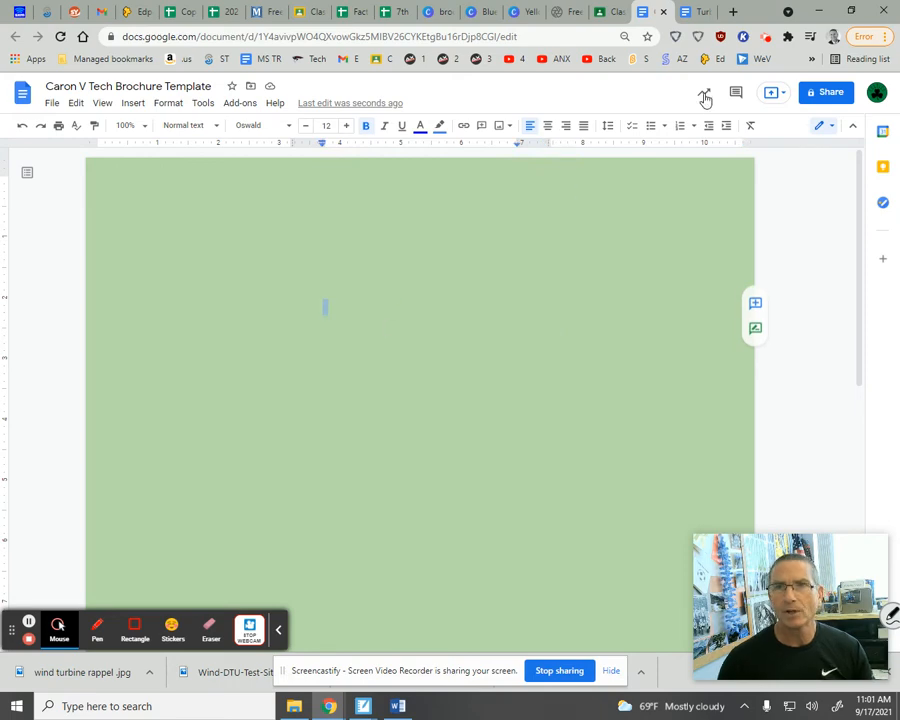
# - Switch to the class Stream in Google Classroom, open the posted Pixlr link, and close the duplicate Pixlr page
pyautogui.click(564, 13)
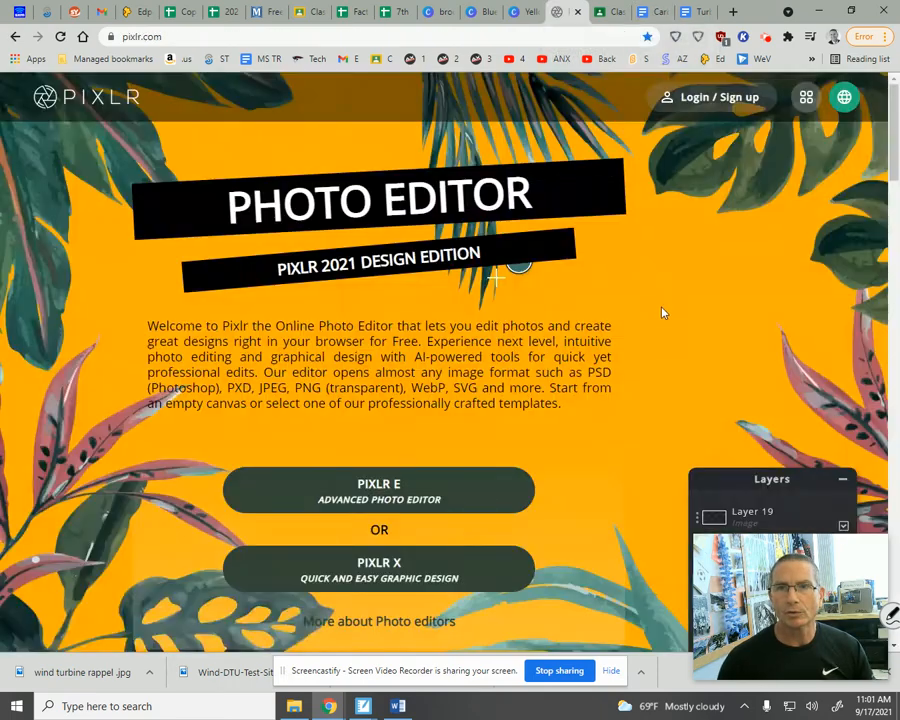
pyautogui.click(602, 13)
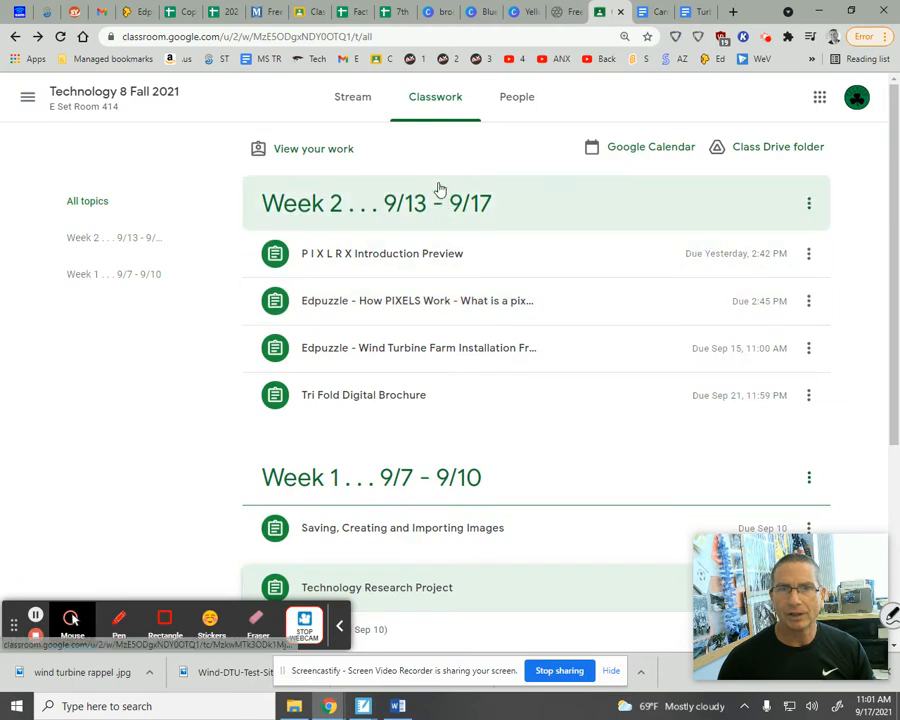
pyautogui.click(362, 100)
pyautogui.moveTo(893, 218); pyautogui.dragTo(893, 300)
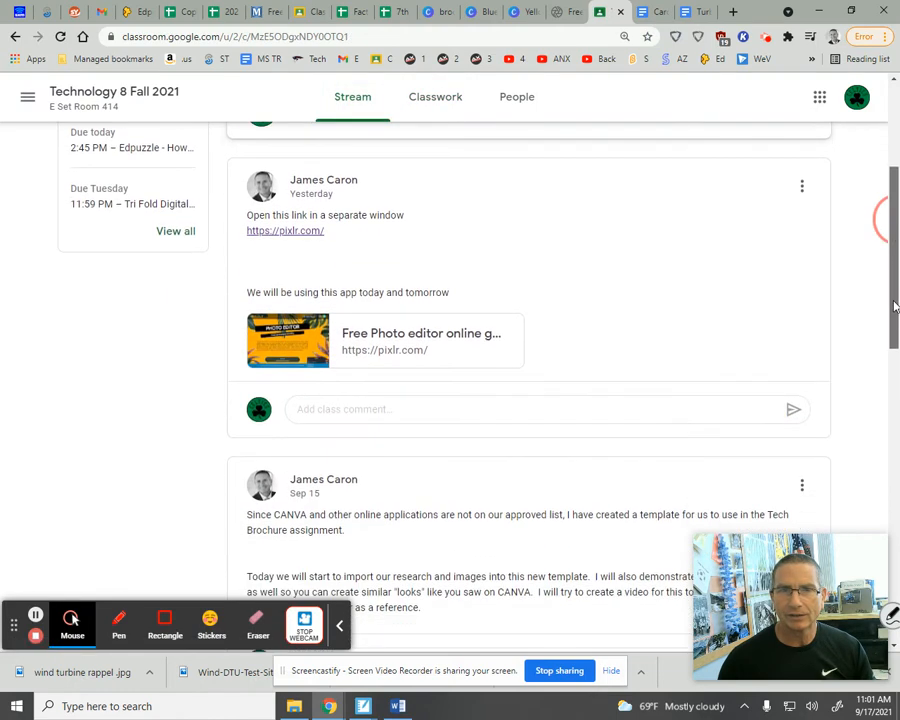
pyautogui.click(398, 337)
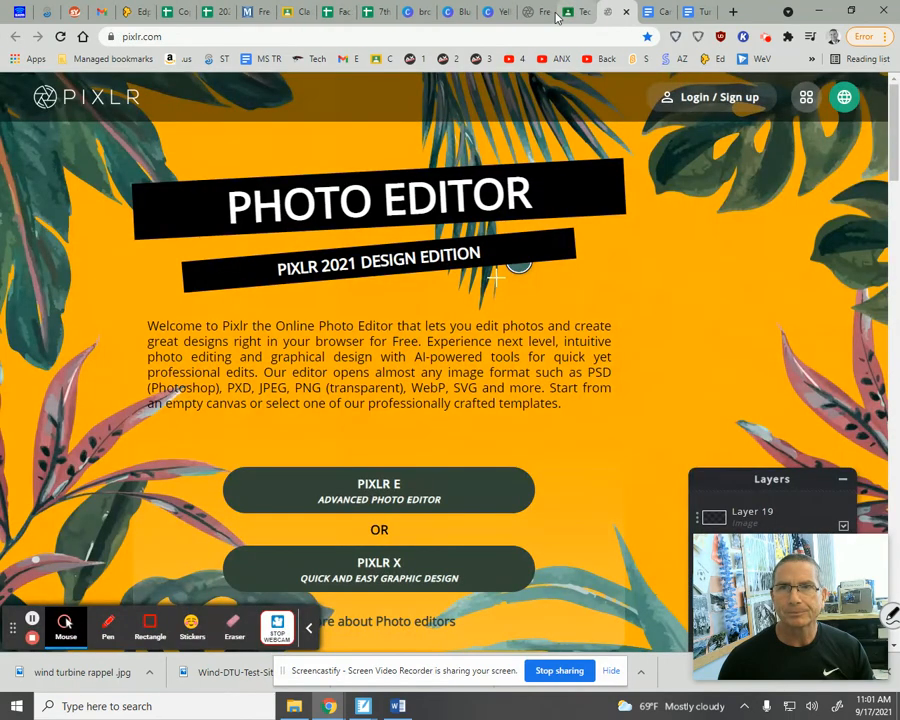
pyautogui.click(543, 14)
pyautogui.click(546, 12)
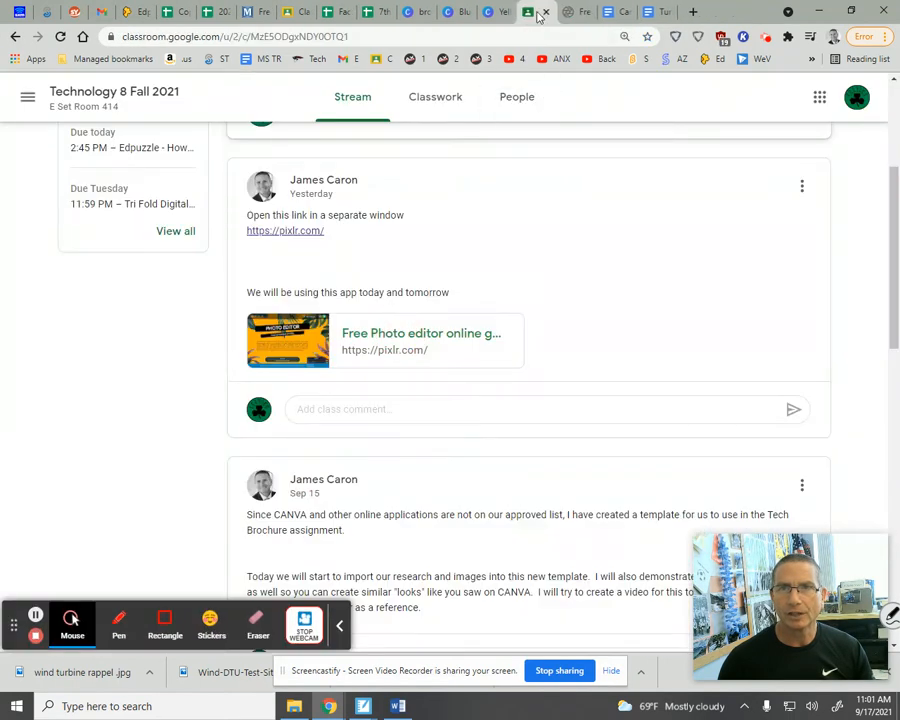
pyautogui.click(582, 14)
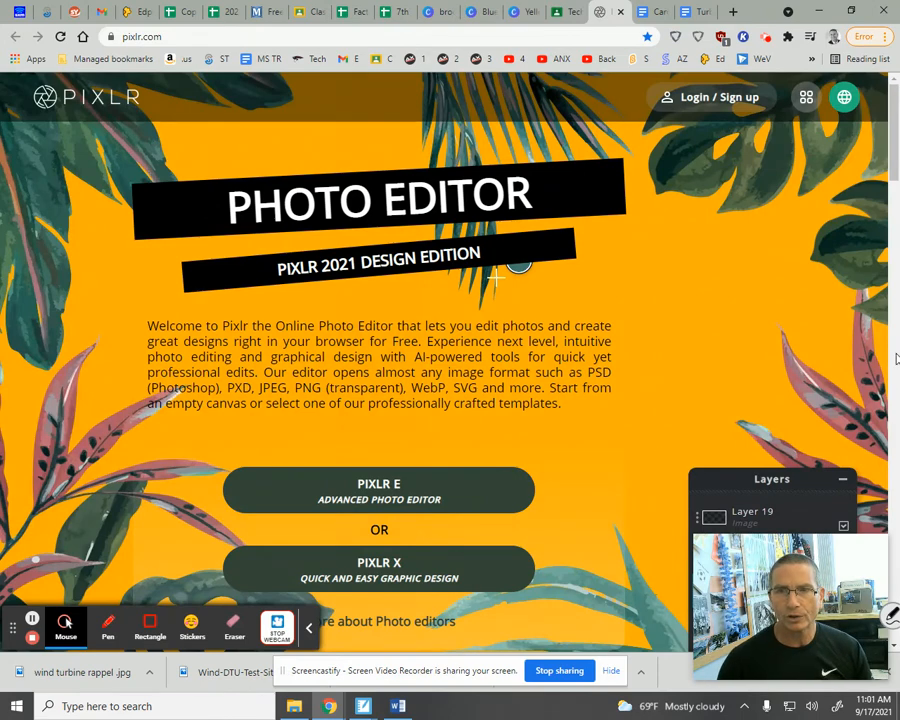
# - Open Pixlr X with a blank Full HD 1920x1080 canvas, view its editing tools, and return to the Pixlr home page
pyautogui.scroll(-2, 893, 173)
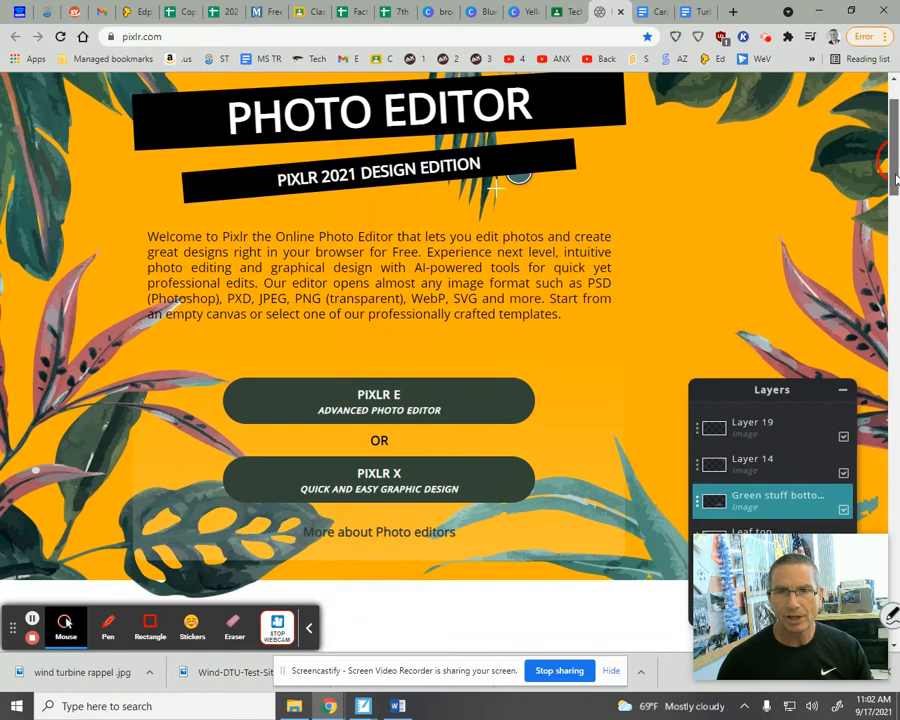
pyautogui.click(411, 470)
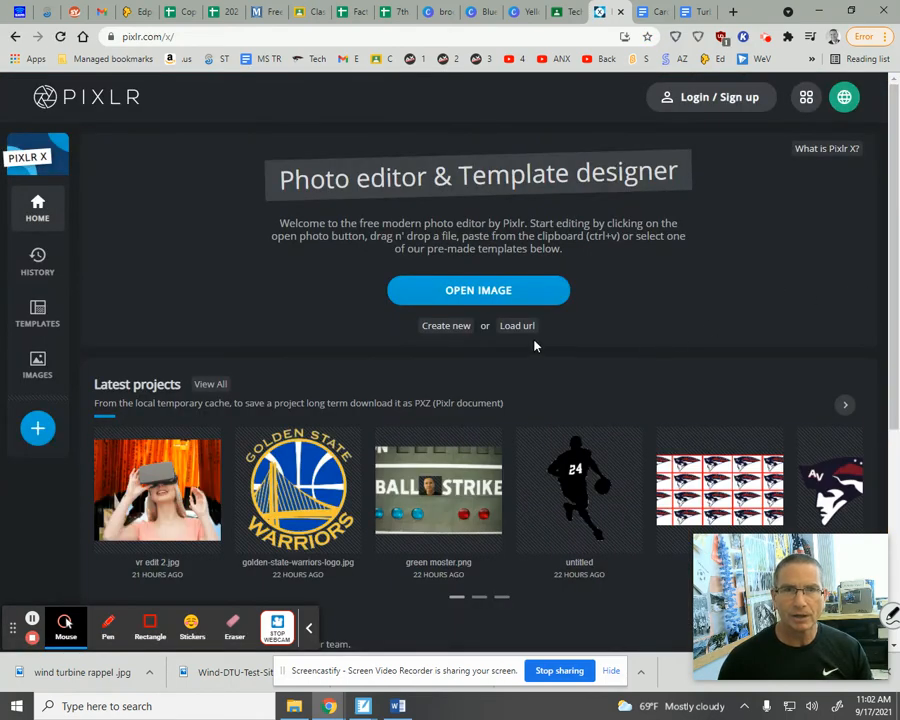
pyautogui.click(456, 328)
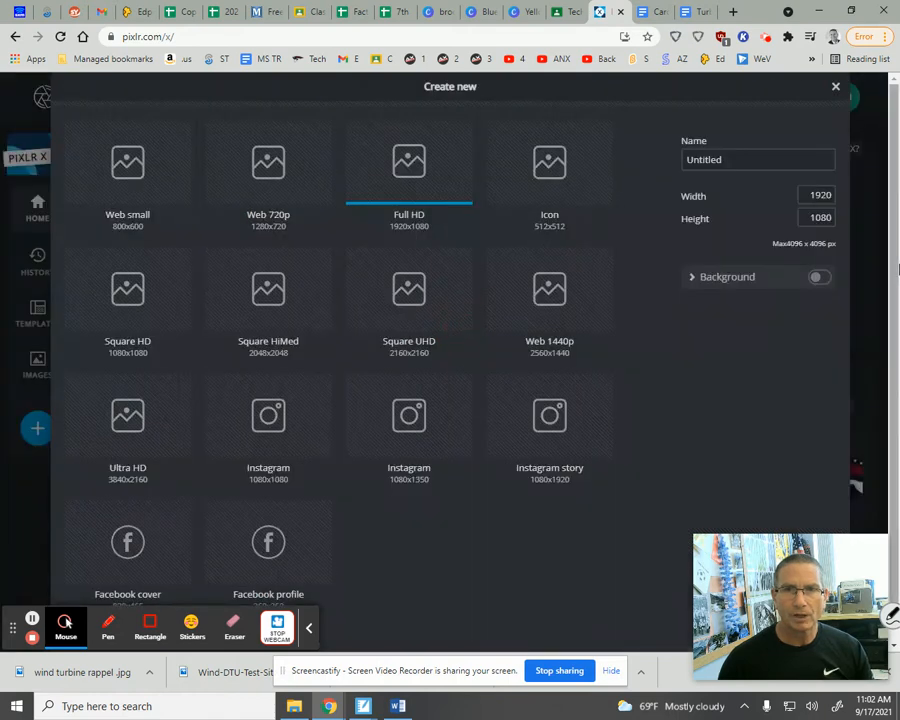
pyautogui.click(412, 180)
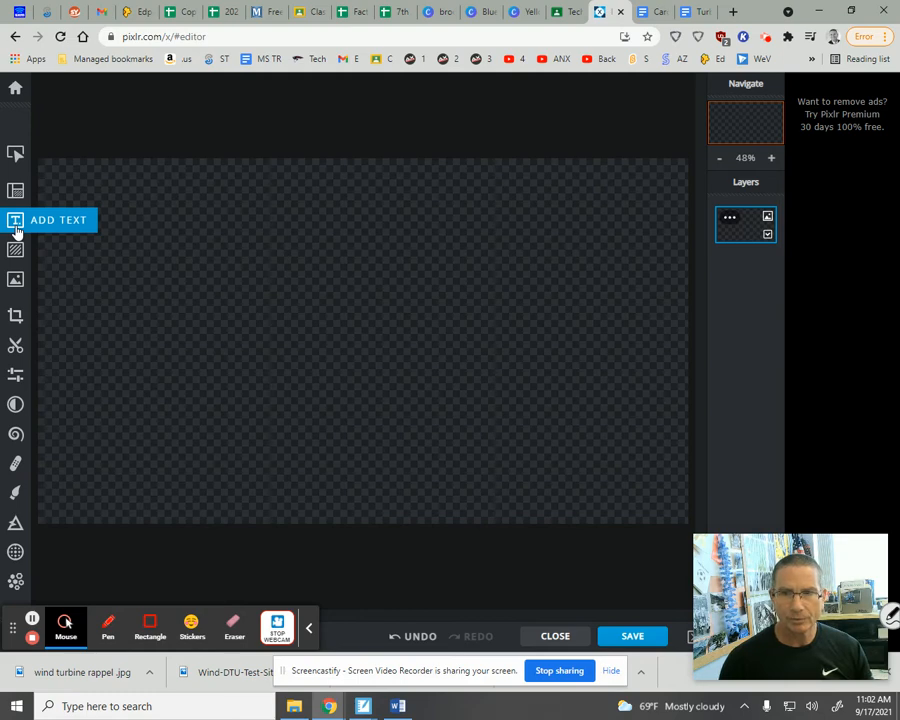
pyautogui.click(310, 629)
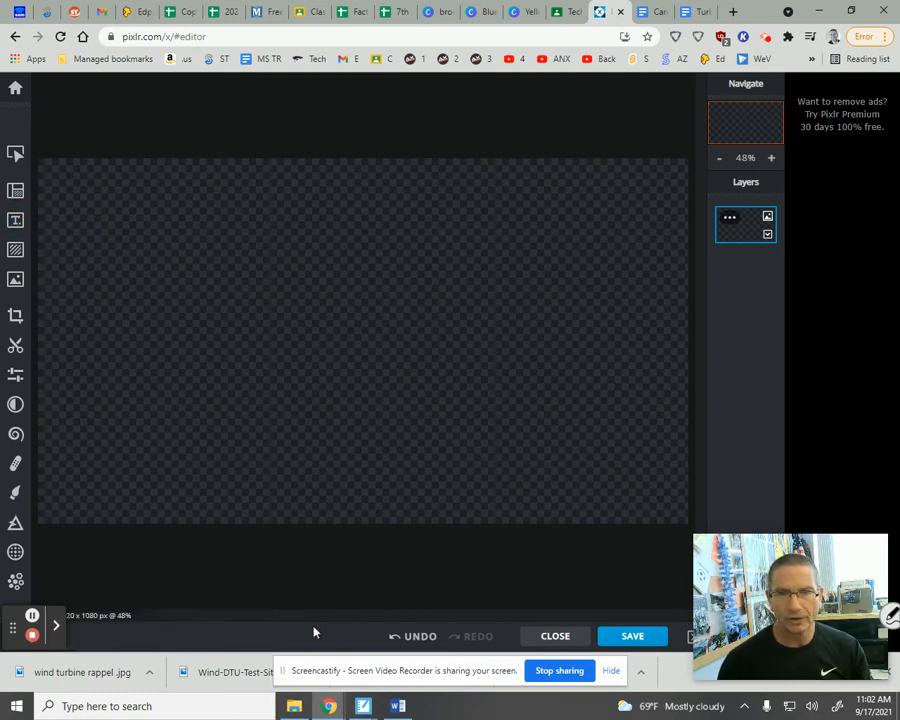
pyautogui.click(14, 89)
pyautogui.click(89, 101)
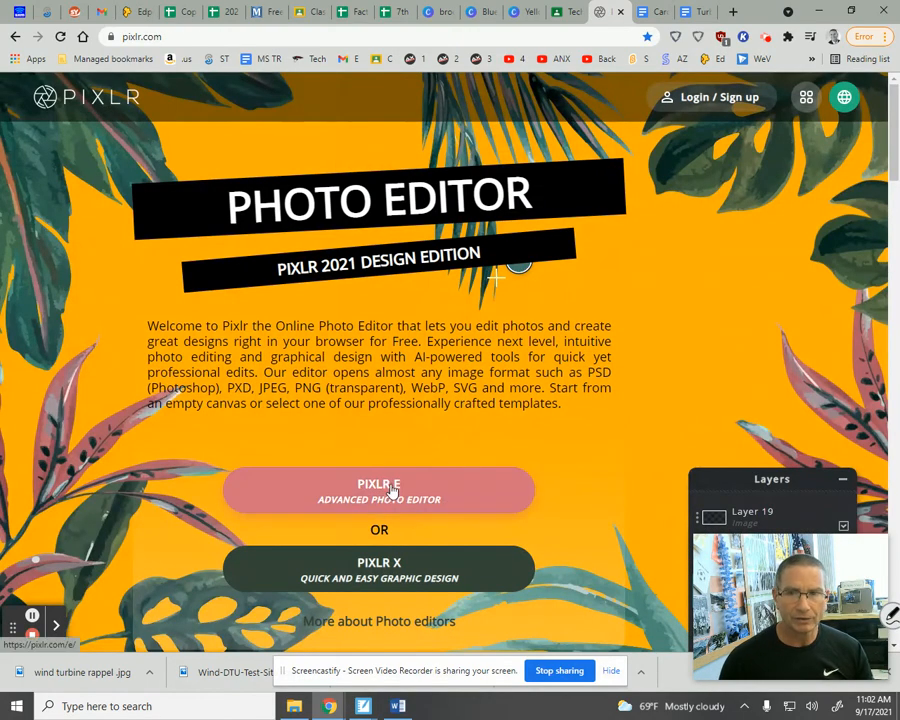
# - Launch Pixlr E and open the golden-state-warriors-logo image from the Research Project folder
pyautogui.click(391, 492)
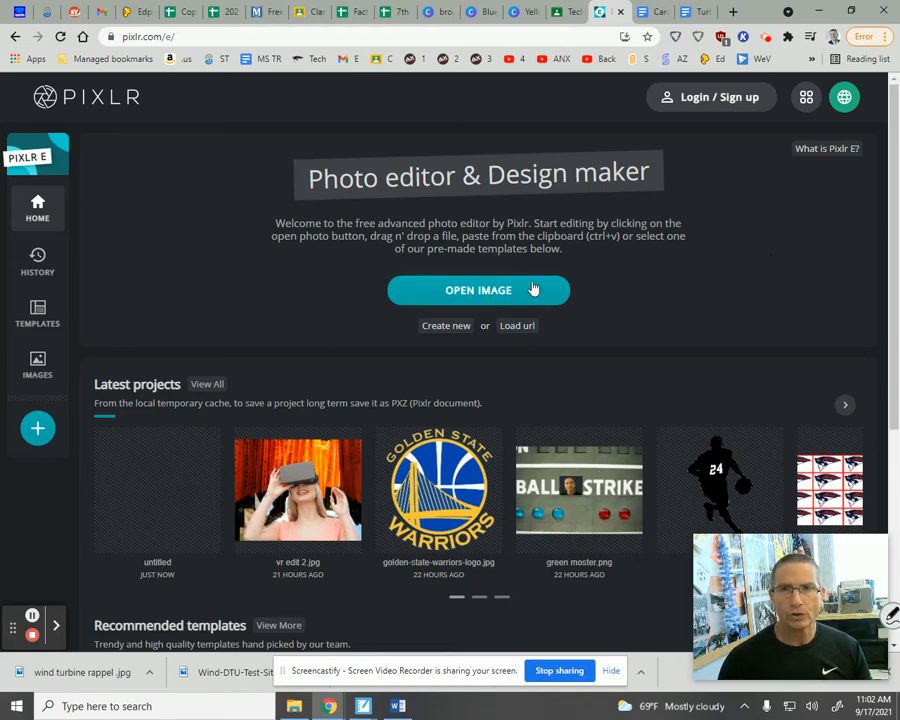
pyautogui.click(476, 290)
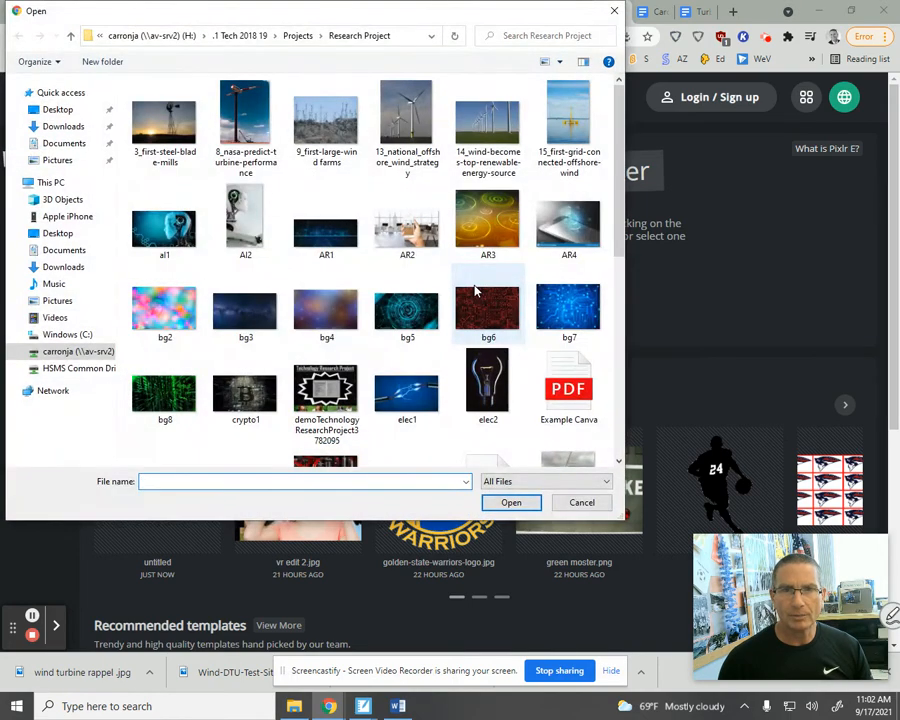
pyautogui.moveTo(620, 208); pyautogui.dragTo(620, 358)
pyautogui.click(413, 148)
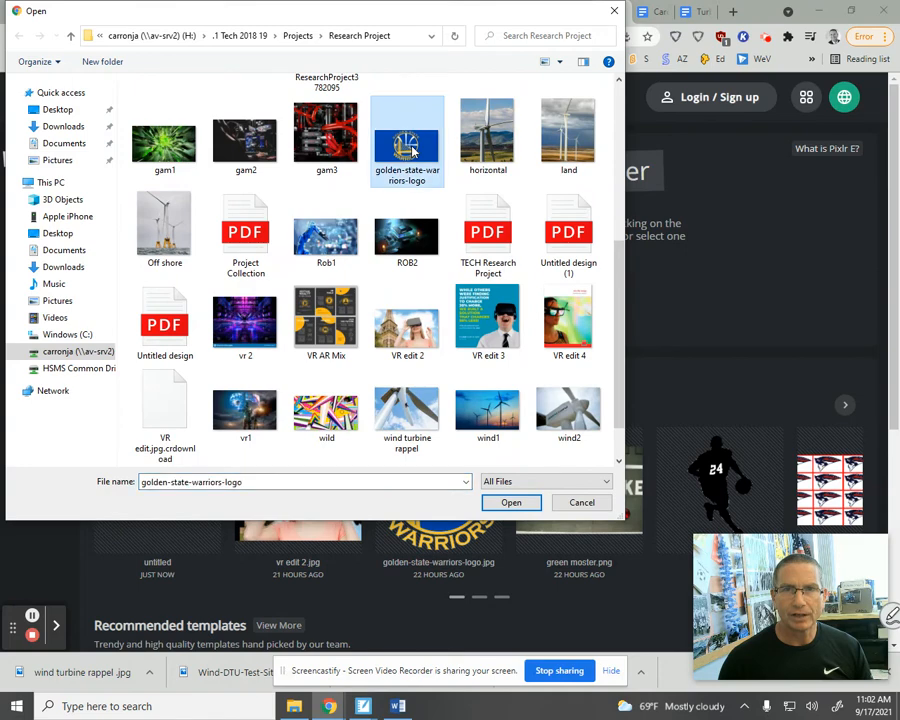
pyautogui.click(512, 502)
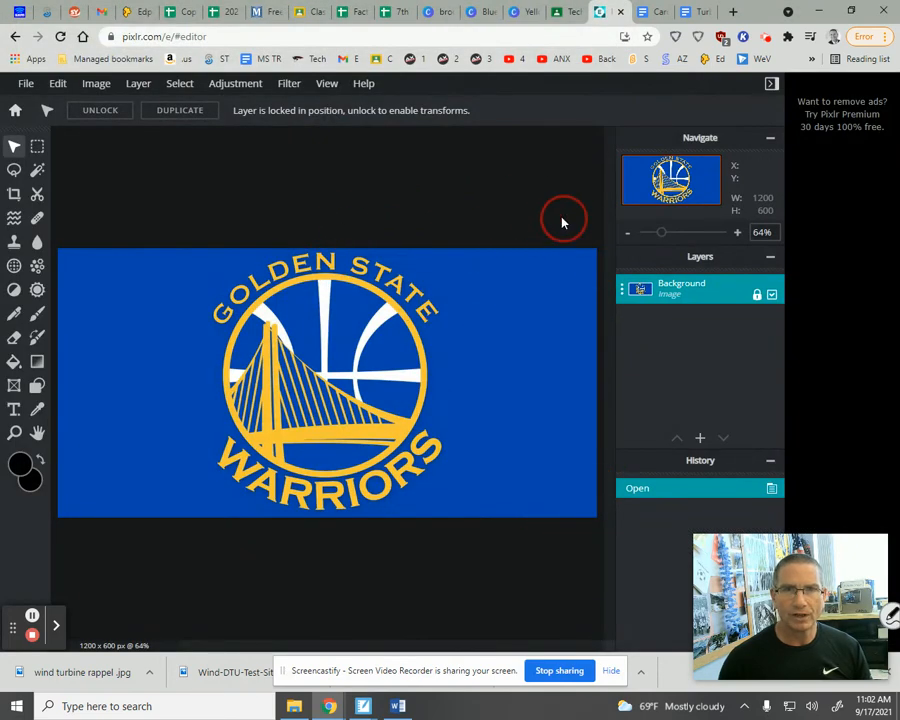
# - Remove the blue background surrounding the Warriors logo with the Wand tool, and deselect
pyautogui.click(37, 172)
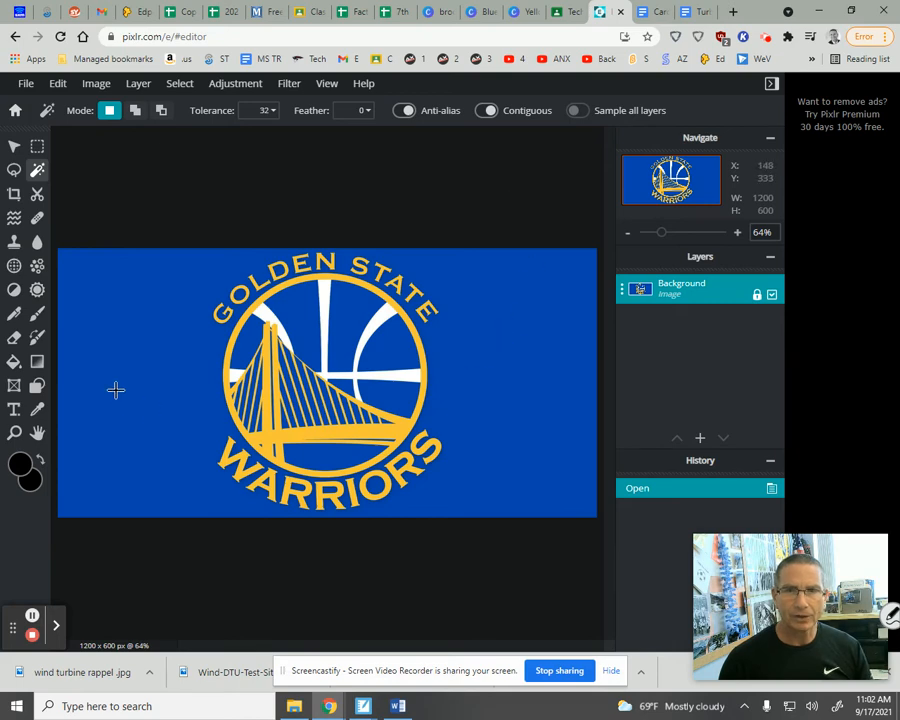
pyautogui.click(500, 342)
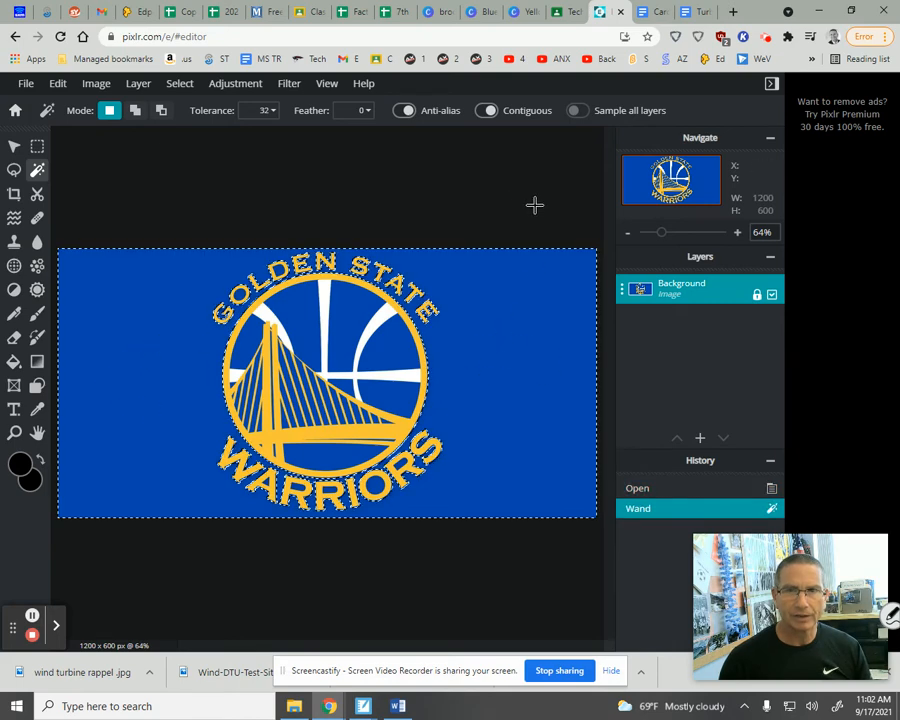
pyautogui.press('Delete')
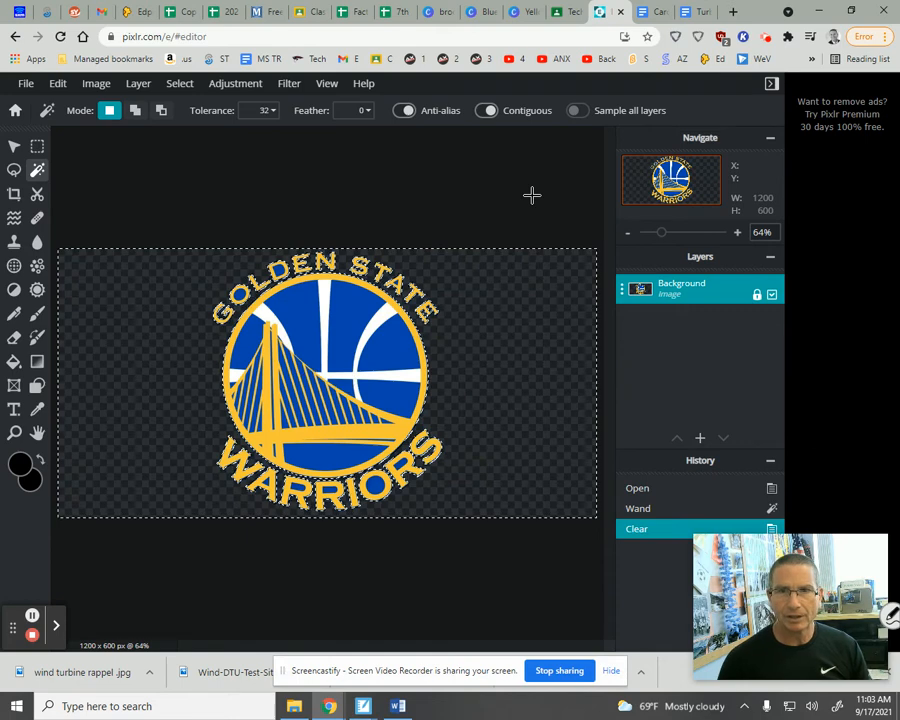
pyautogui.click(543, 197)
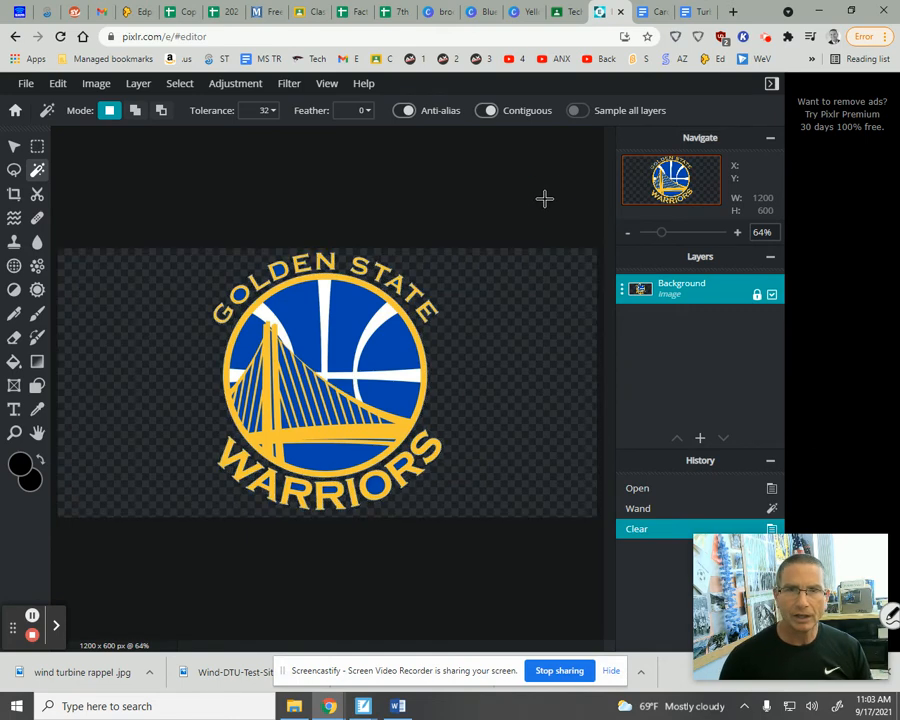
# - Clear the blue fills enclosed by the O and the three Rs in WARRIORS with the Wand tool
pyautogui.click(375, 485)
pyautogui.press('Delete')
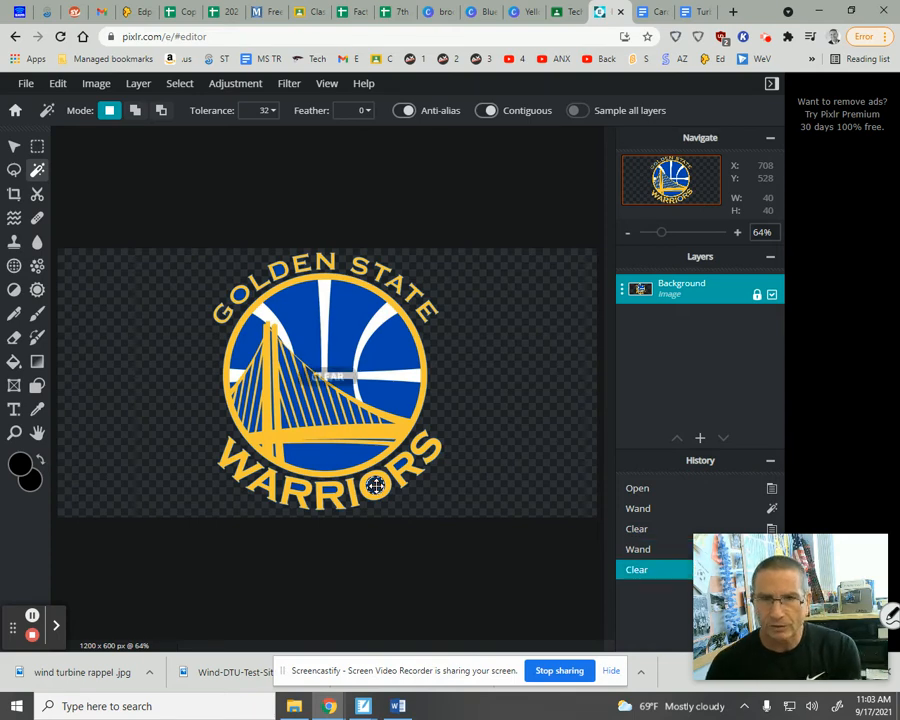
pyautogui.click(398, 465)
pyautogui.press('Delete')
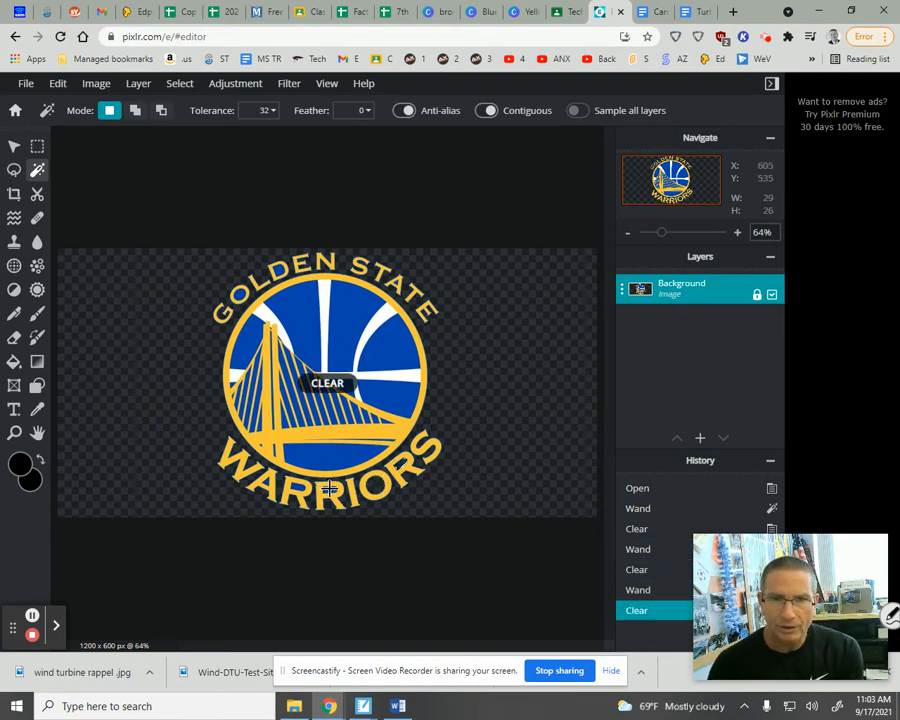
pyautogui.click(320, 488)
pyautogui.press('Delete')
pyautogui.click(296, 480)
pyautogui.press('Delete')
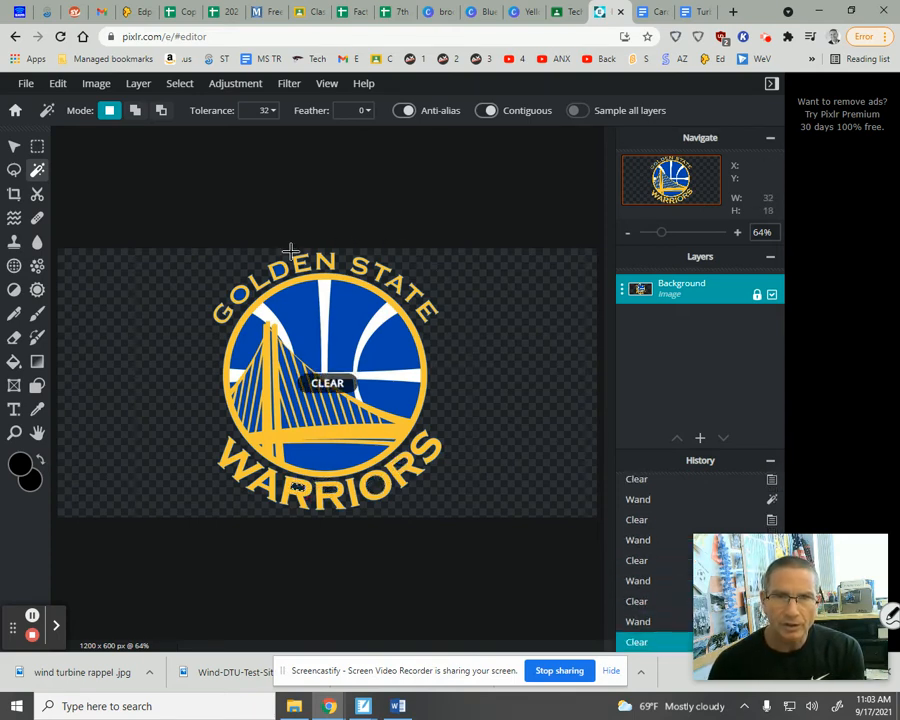
# - Clear the blue fills inside the O and D of GOLDEN with the Wand tool, and deselect
pyautogui.click(240, 295)
pyautogui.press('Delete')
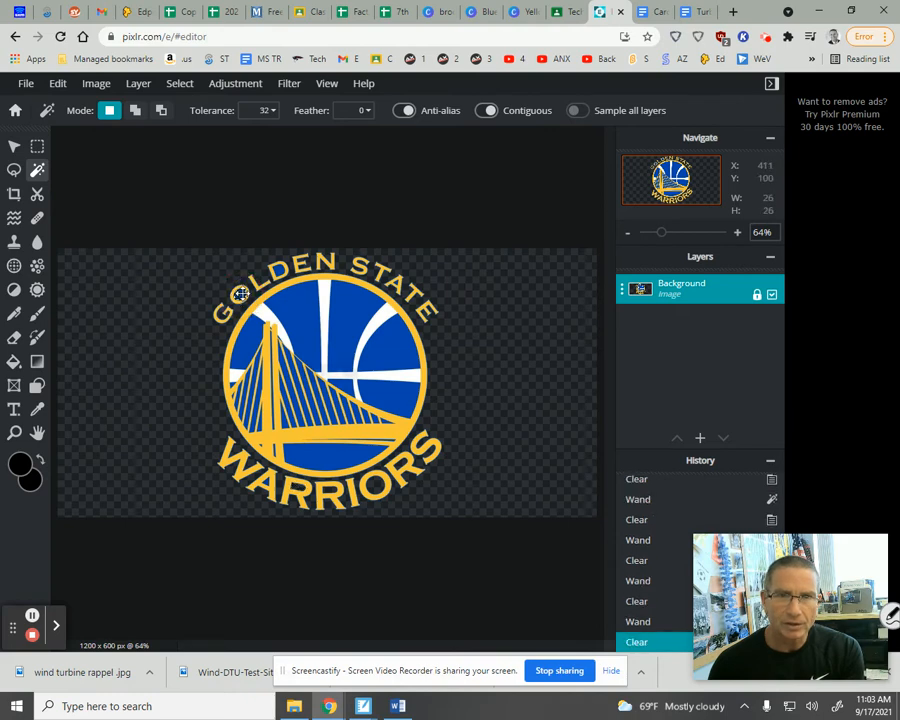
pyautogui.click(279, 269)
pyautogui.press('Delete')
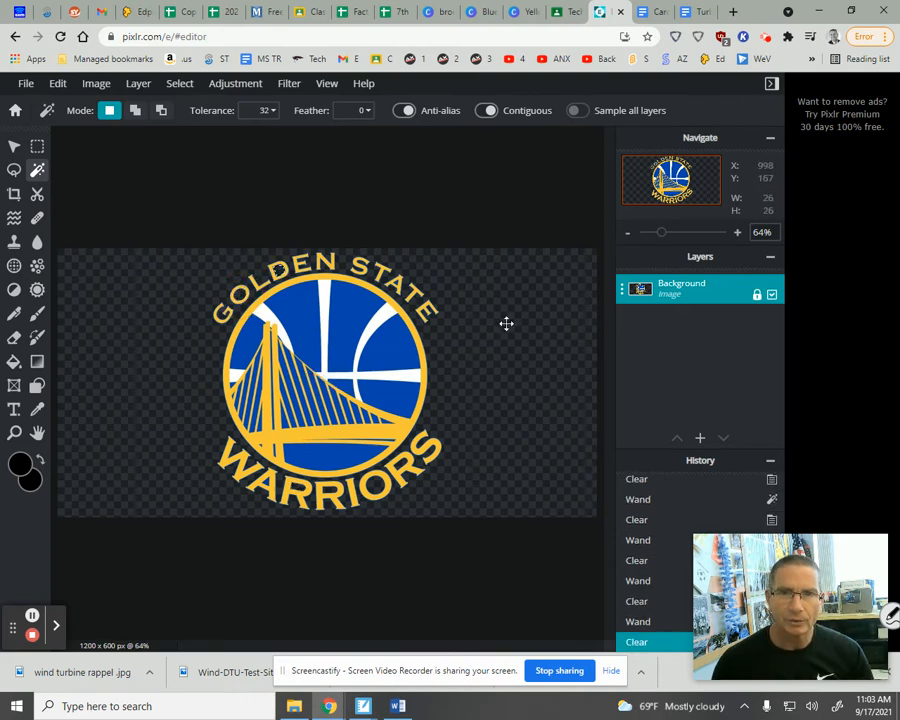
pyautogui.click(500, 325)
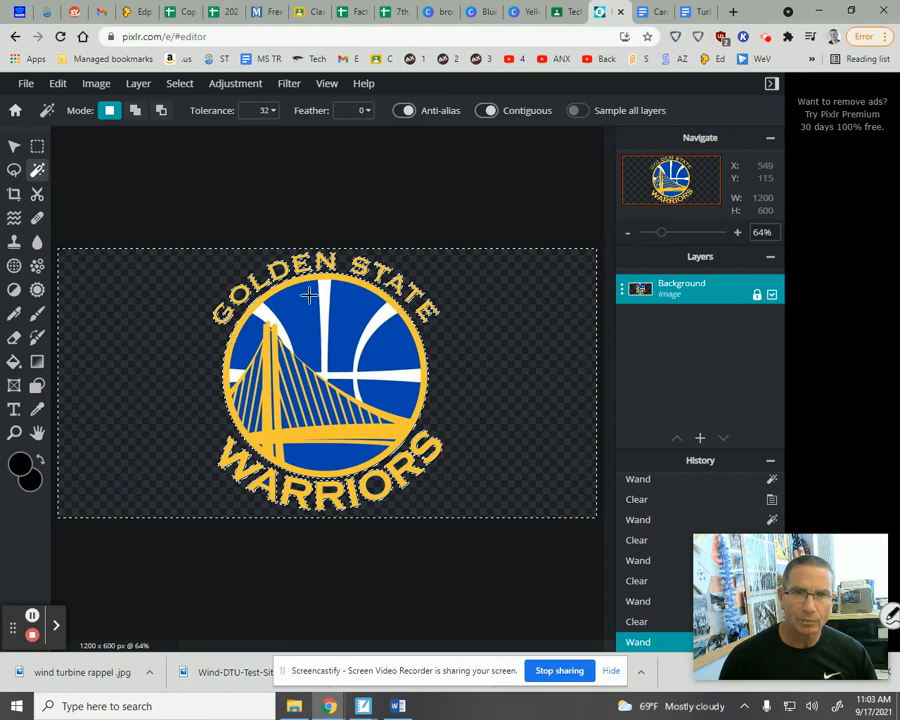
pyautogui.click(534, 230)
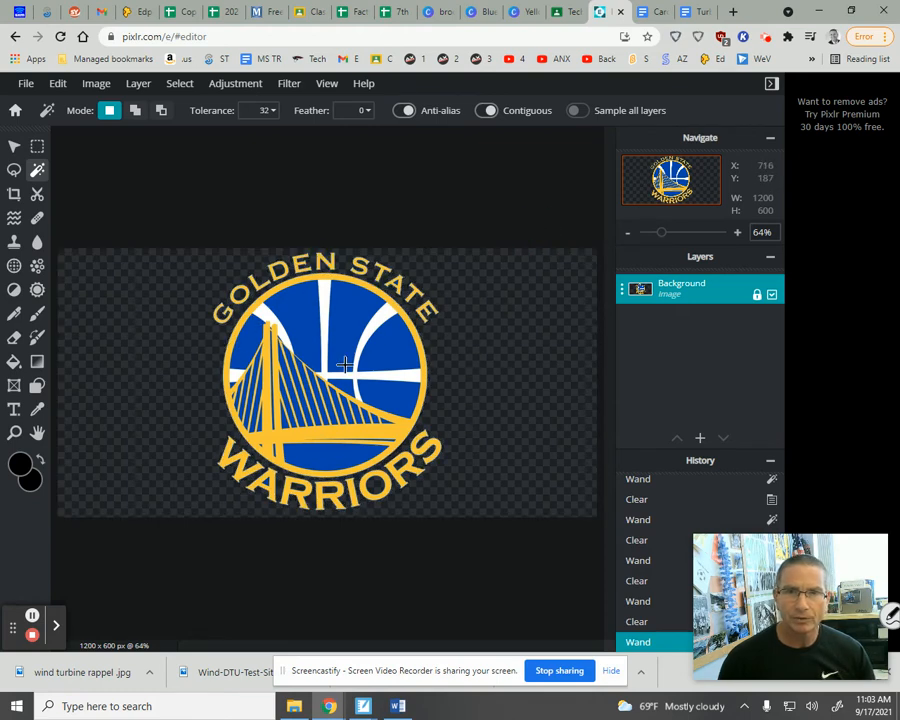
# - Clear the remaining blue fill inside the A of WARRIORS, select the transparent background to check it, and deselect
pyautogui.click(266, 482)
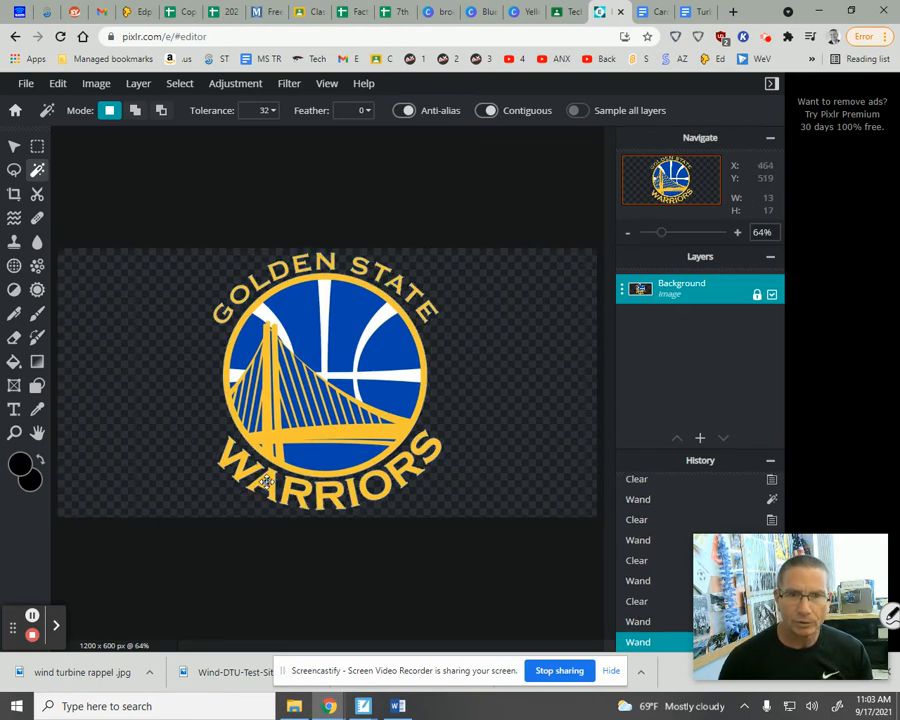
pyautogui.press('Delete')
pyautogui.click(525, 341)
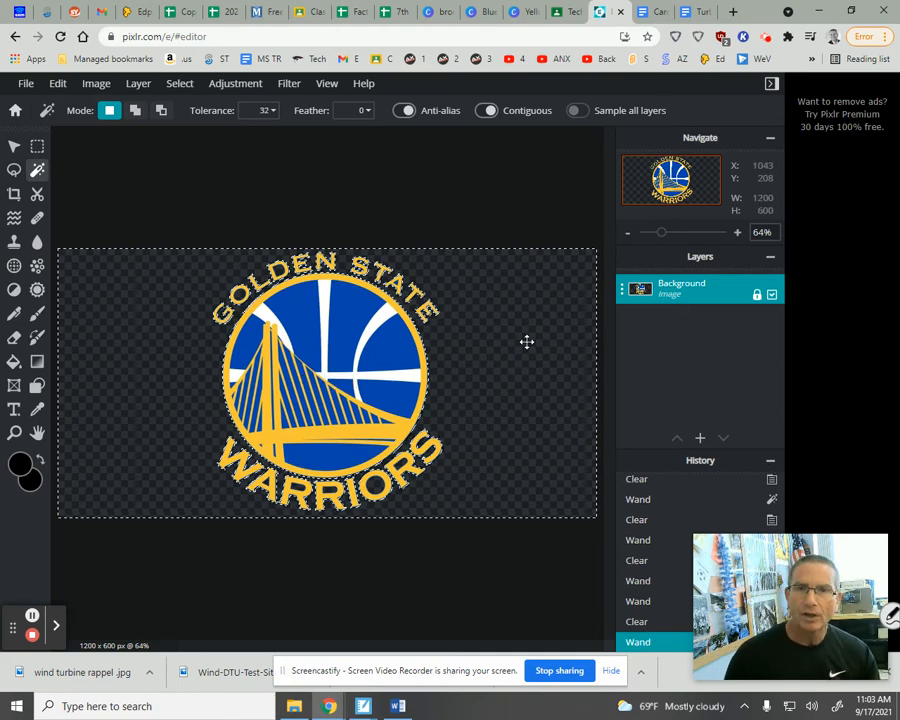
pyautogui.click(539, 219)
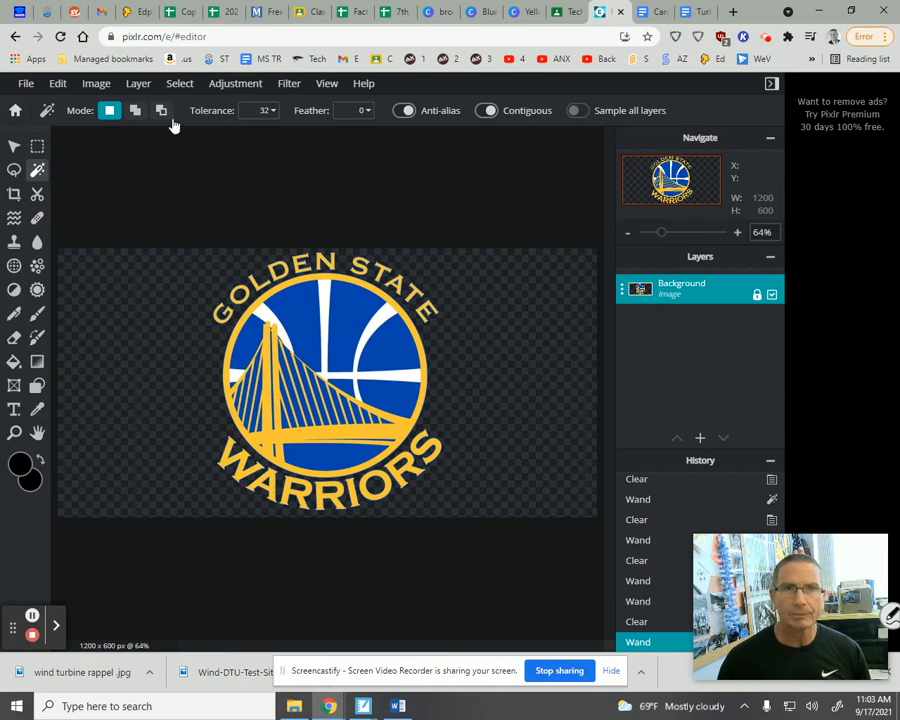
# - Return to the Pixlr E home page and open the VR edit 2 image from the Research Project folder
pyautogui.click(16, 110)
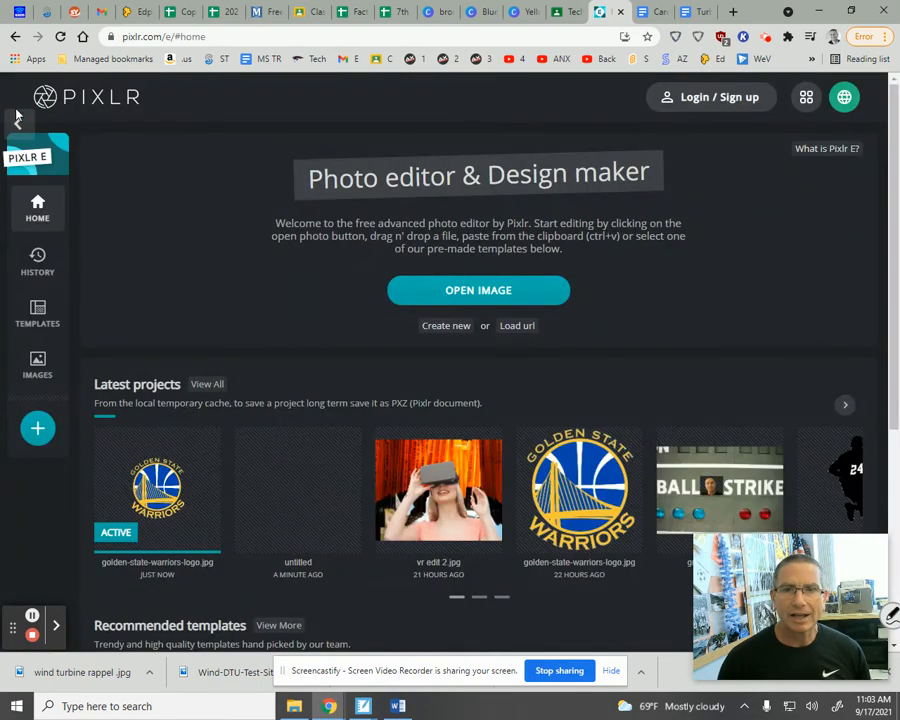
pyautogui.click(478, 289)
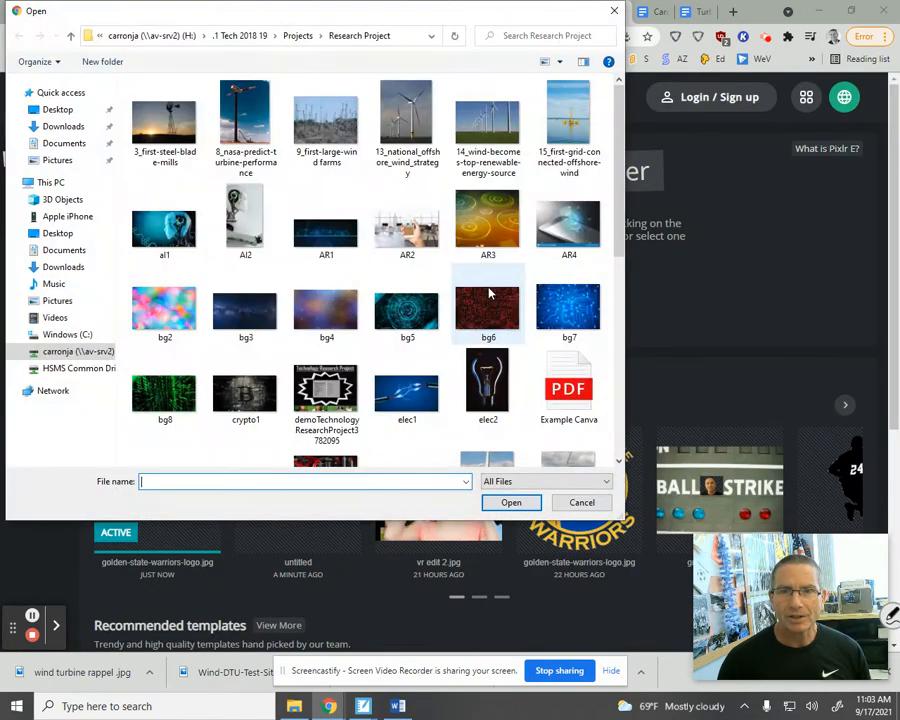
pyautogui.moveTo(619, 237); pyautogui.dragTo(623, 432)
pyautogui.scroll(2, 437, 274)
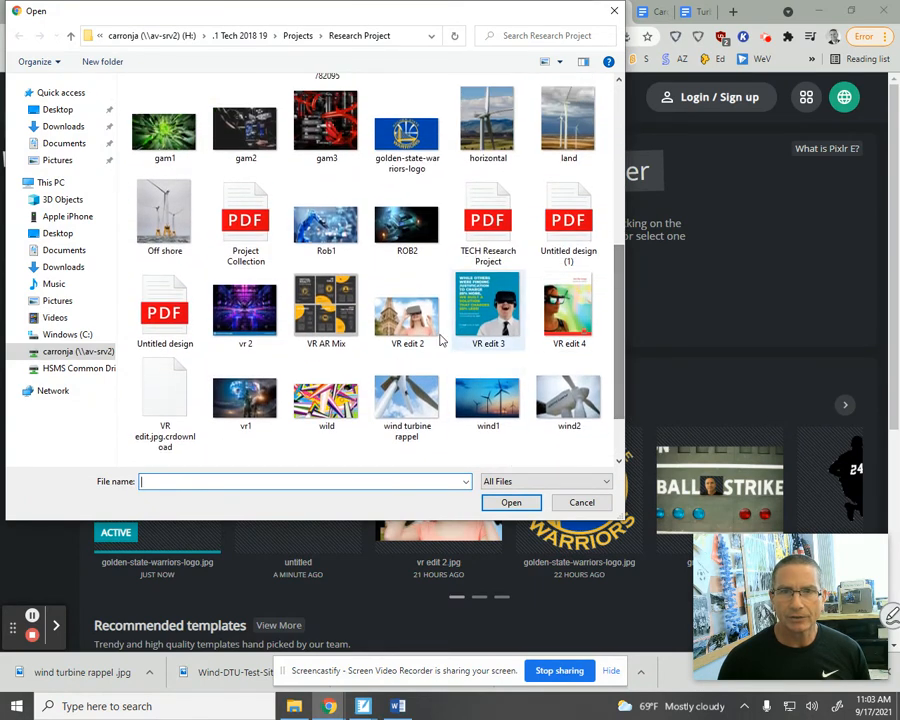
pyautogui.click(406, 312)
pyautogui.click(512, 503)
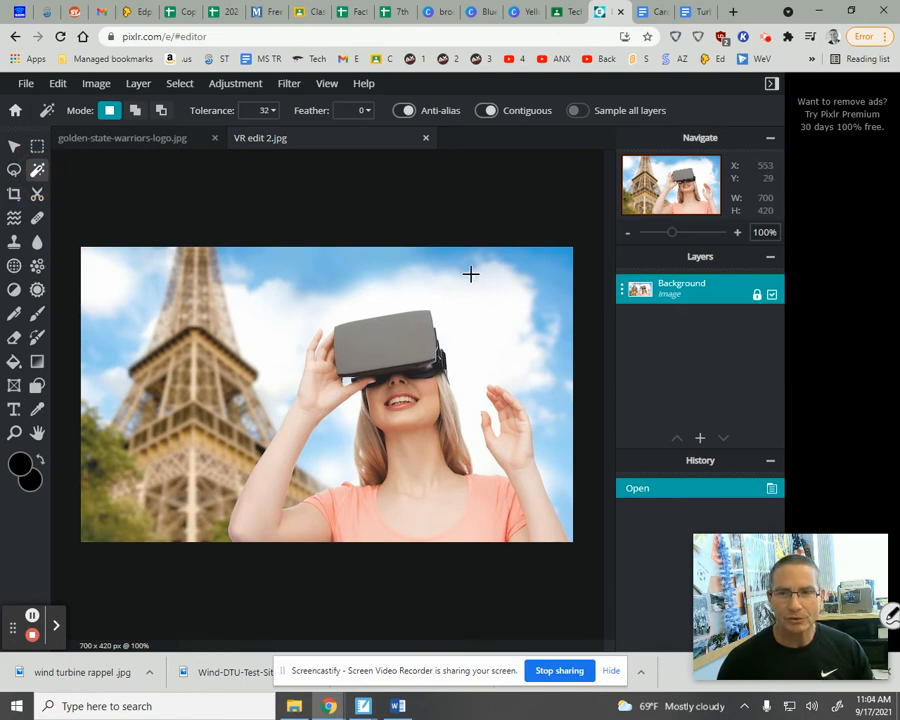
# - Clear the white cloud around the woman with the headset and the cloud in the image's upper-left corner using the Wand tool
pyautogui.click(478, 318)
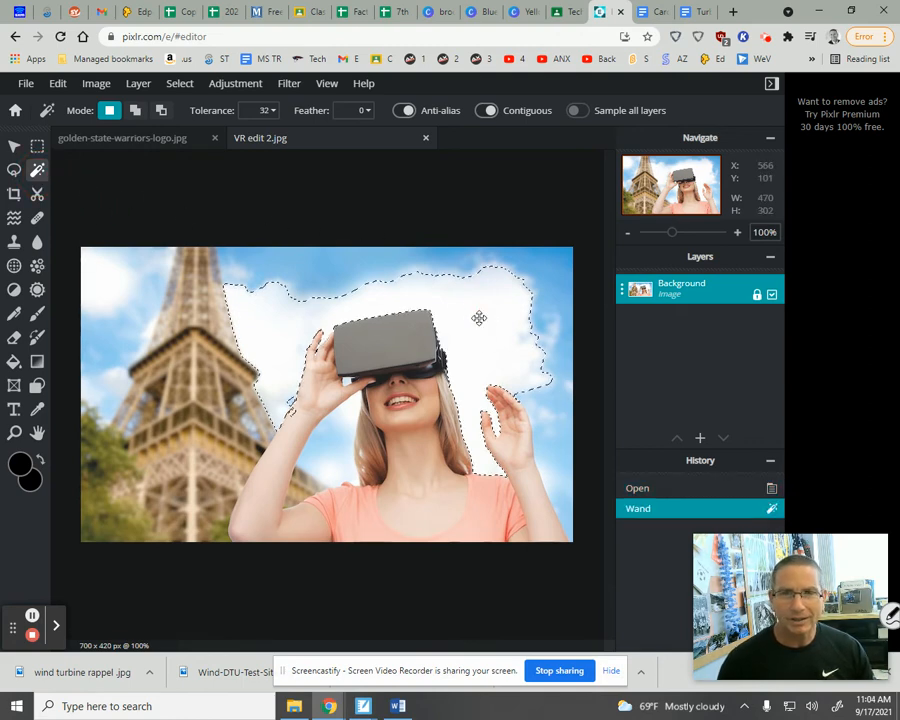
pyautogui.press('Delete')
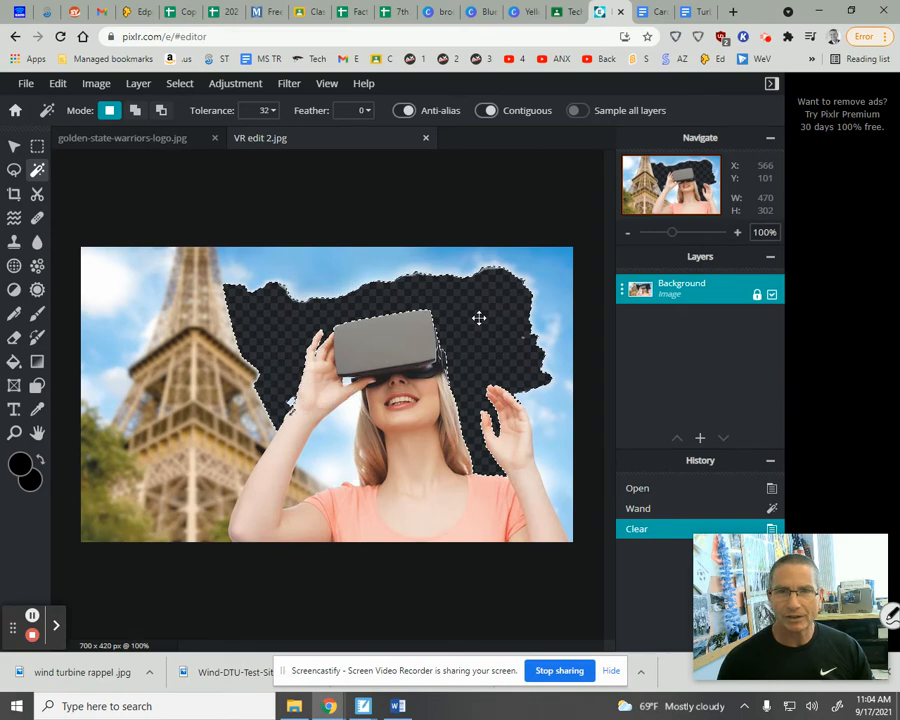
pyautogui.click(106, 281)
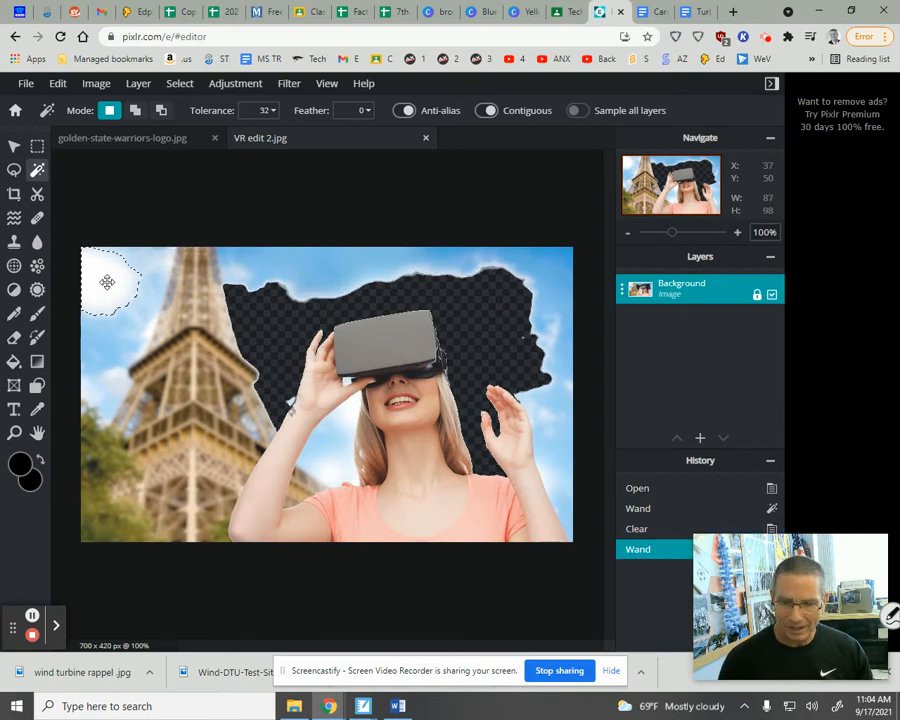
pyautogui.press('Delete')
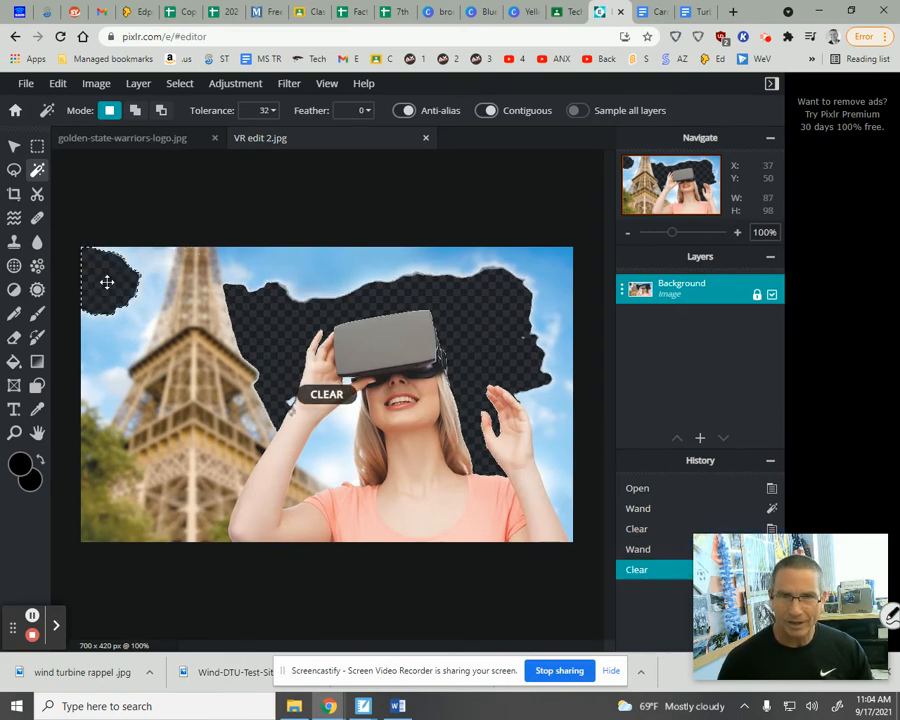
# - Try to clear the Eiffel Tower with the Wand tool, and undo the clearing
pyautogui.click(194, 318)
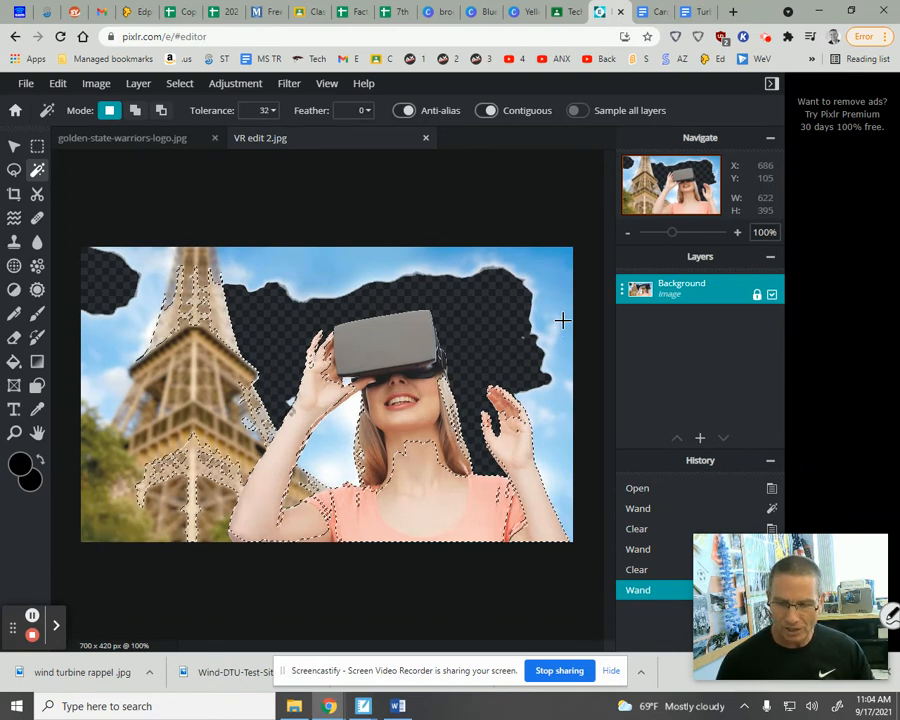
pyautogui.press('Delete')
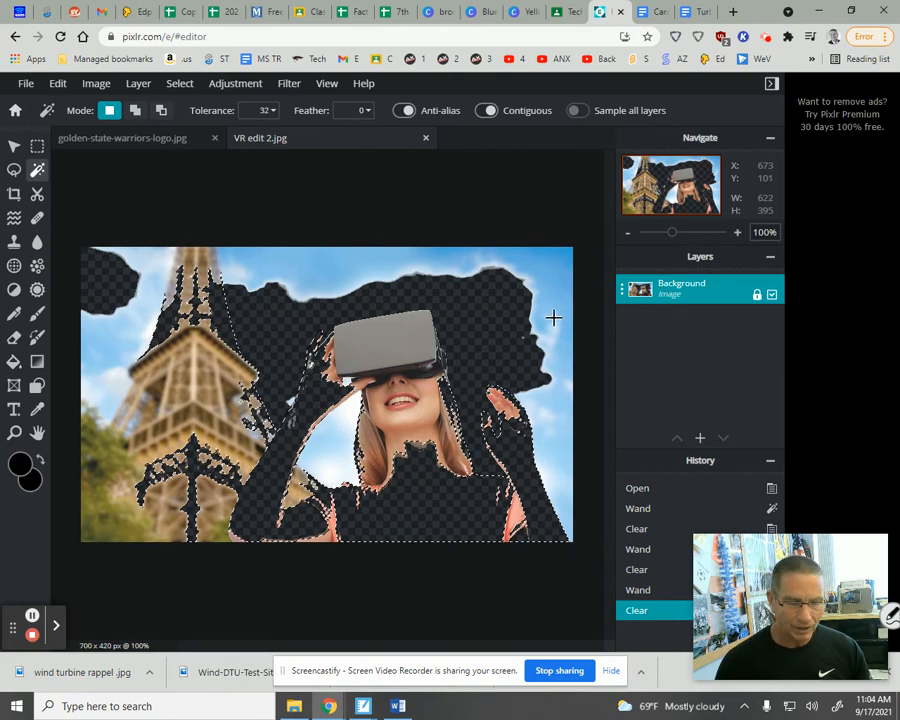
pyautogui.hotkey('ctrl', 'z')
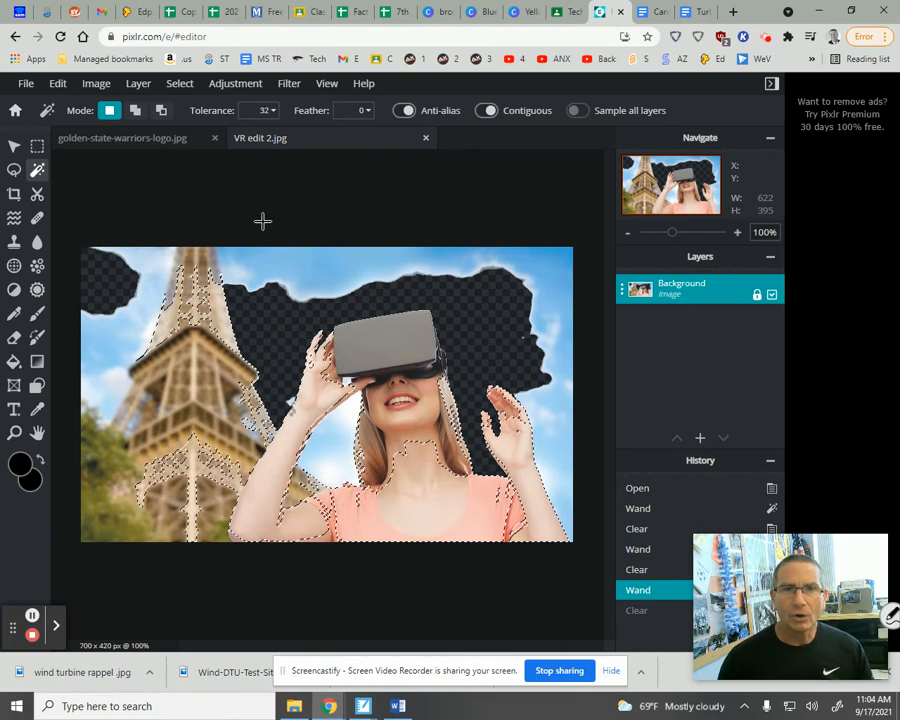
# - Deselect the Wand selection and clear a rectangular Marquee area about 172 x 420 px over the left side of the image
pyautogui.click(37, 148)
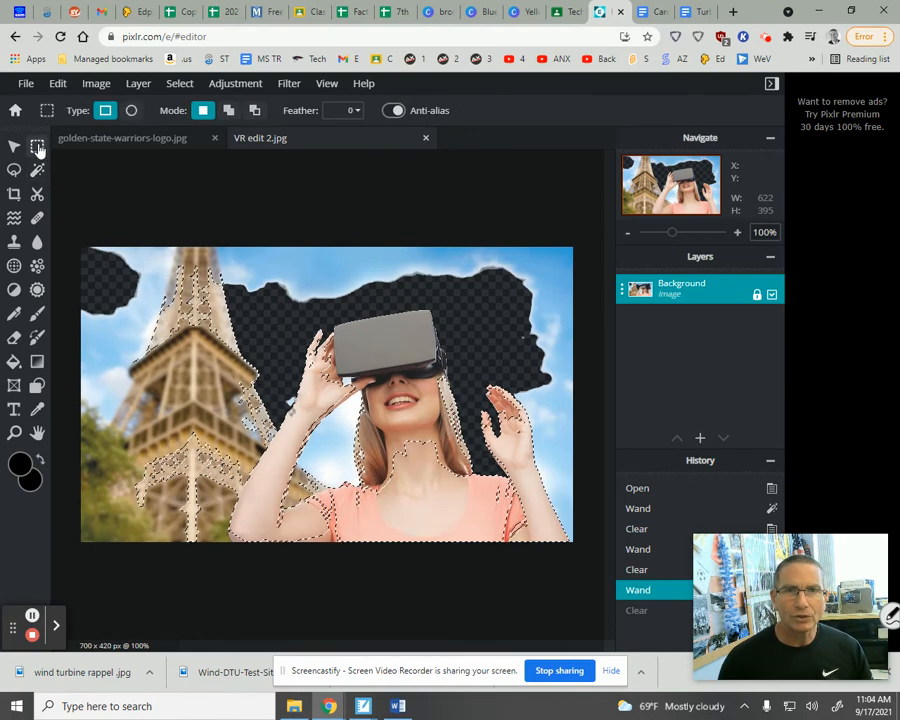
pyautogui.click(281, 190)
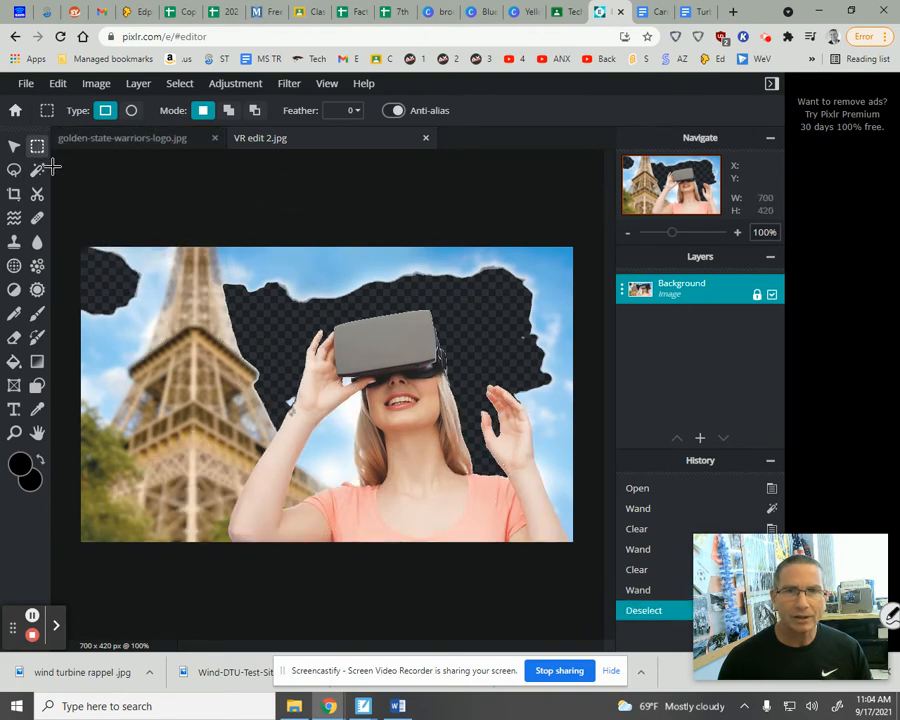
pyautogui.moveTo(201, 217); pyautogui.dragTo(54, 599)
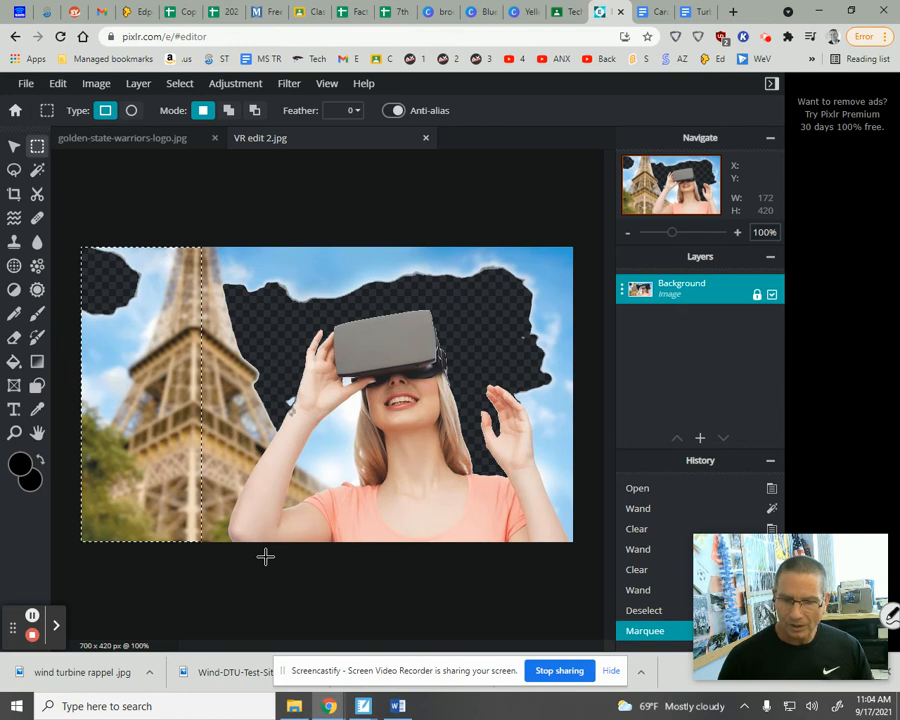
pyautogui.press('Delete')
# - Clear the sky above the headset and another vertical strip of the tower beside the woman's elbow with rectangular Marquee selections, and deselect
pyautogui.moveTo(140, 226); pyautogui.dragTo(593, 302)
pyautogui.press('Delete')
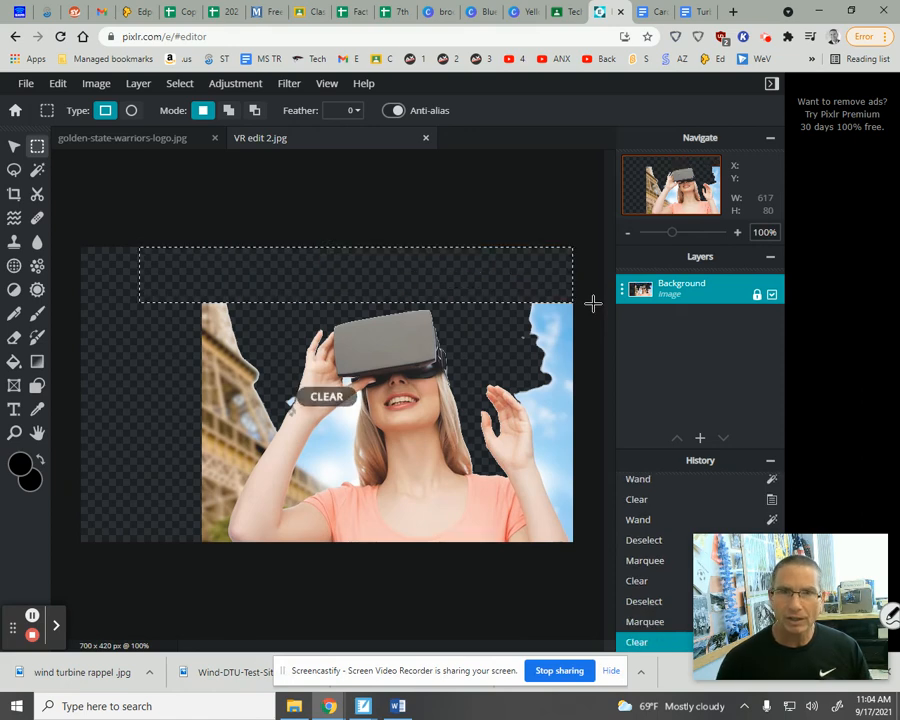
pyautogui.click(240, 208)
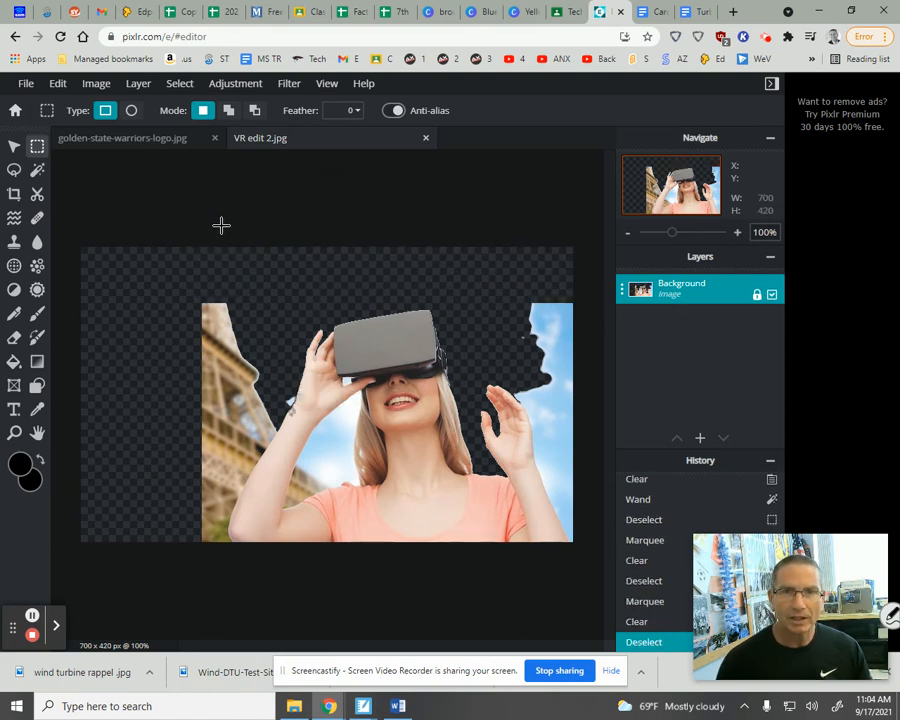
pyautogui.moveTo(221, 227); pyautogui.dragTo(173, 582)
pyautogui.press('Delete')
pyautogui.click(140, 176)
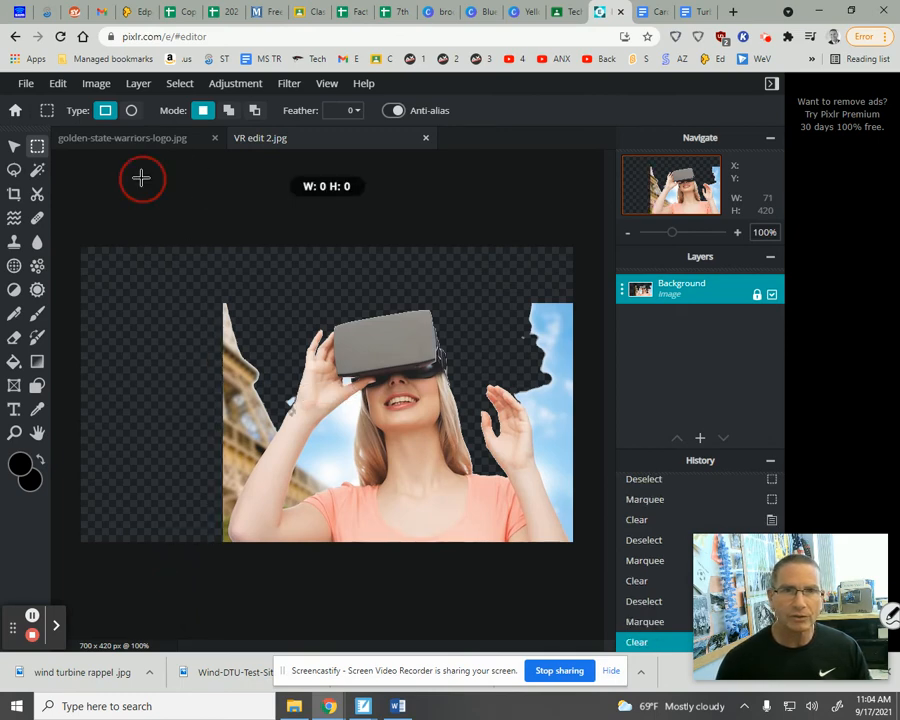
# - Crop the image freely around the woman to about 498 x 351 px, trimming the empty areas beside and above her
pyautogui.click(14, 194)
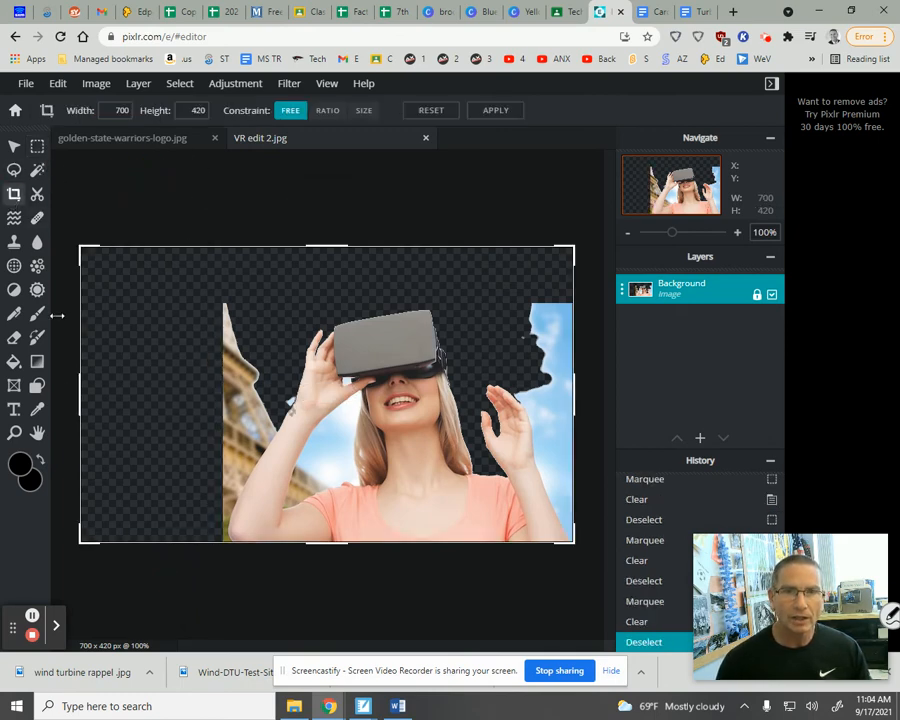
pyautogui.moveTo(72, 395); pyautogui.dragTo(215, 400)
pyautogui.moveTo(574, 394); pyautogui.dragTo(568, 394)
pyautogui.moveTo(389, 242); pyautogui.dragTo(389, 292)
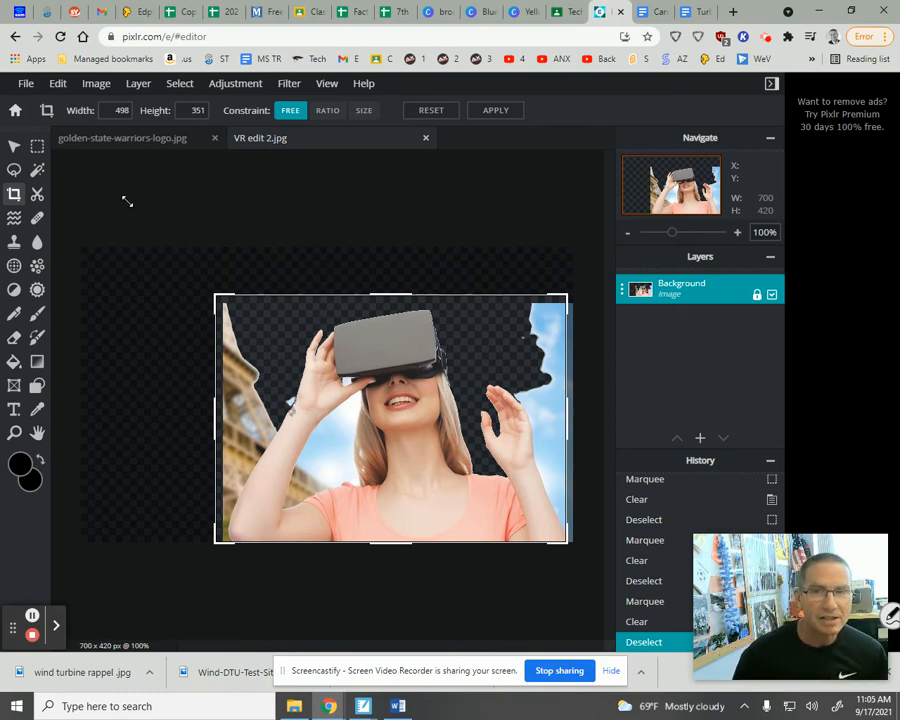
# - Outline the background patch between the woman's raised arm and hair with the freehand Lasso, about 96 x 130 px, and clear it
pyautogui.click(15, 172)
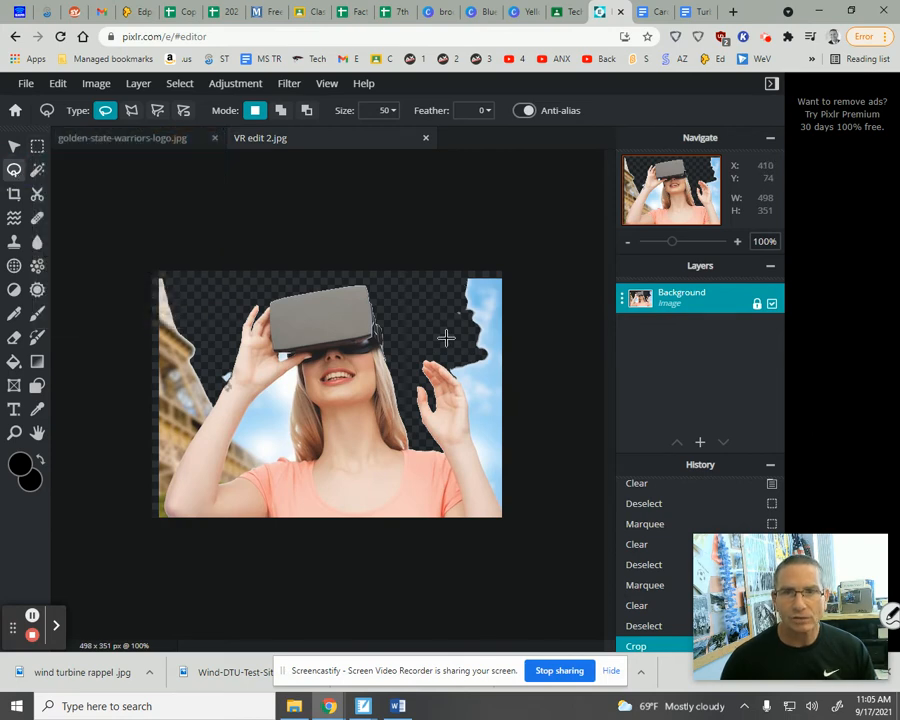
pyautogui.scroll(3, 454, 396)
pyautogui.scroll(2, 454, 396)
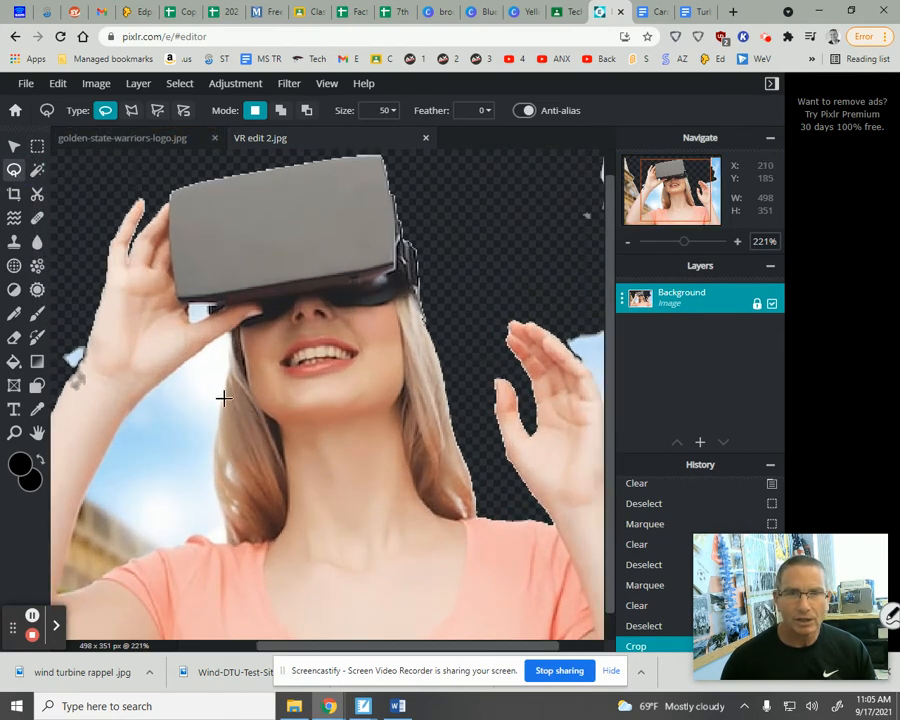
pyautogui.moveTo(221, 367)
pyautogui.mouseDown()
pyautogui.moveTo(203, 408)
pyautogui.moveTo(207, 465)
pyautogui.moveTo(197, 507)
pyautogui.moveTo(114, 549)
pyautogui.moveTo(74, 555)
pyautogui.moveTo(141, 436)
pyautogui.moveTo(195, 373)
pyautogui.moveTo(217, 357)
pyautogui.moveTo(220, 366)
pyautogui.mouseUp()
pyautogui.press('Delete')
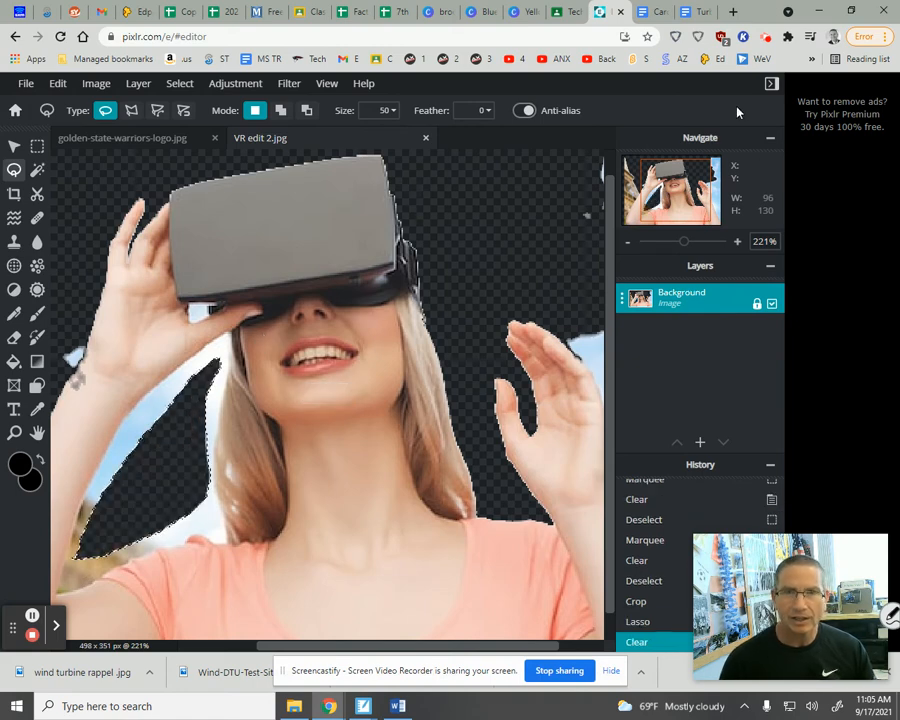
# - Switch to the Eraser tool and look through its brush sizes and shapes
pyautogui.click(13, 340)
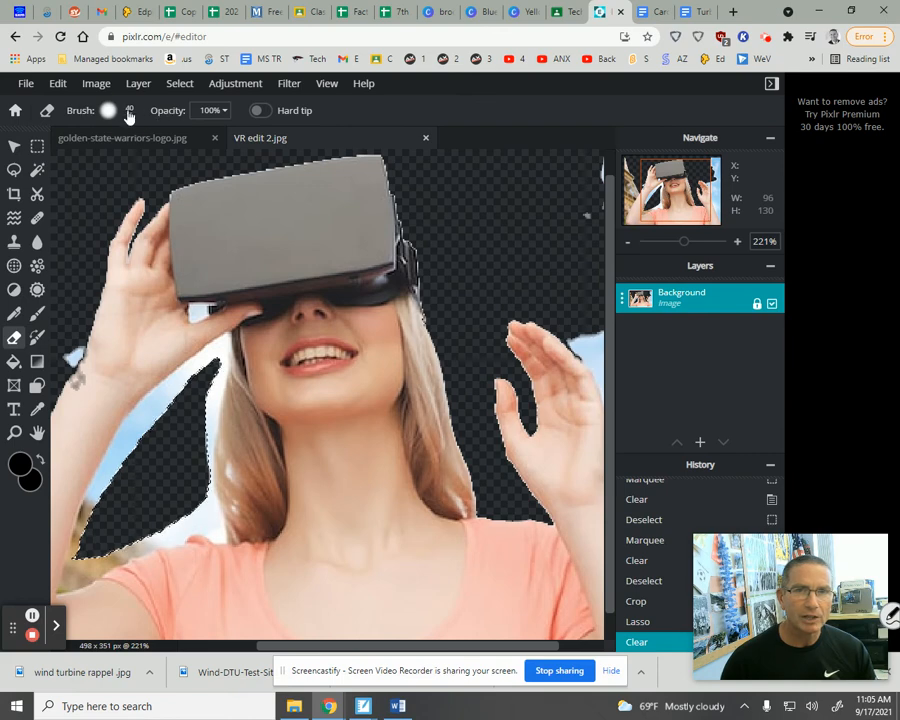
pyautogui.click(127, 113)
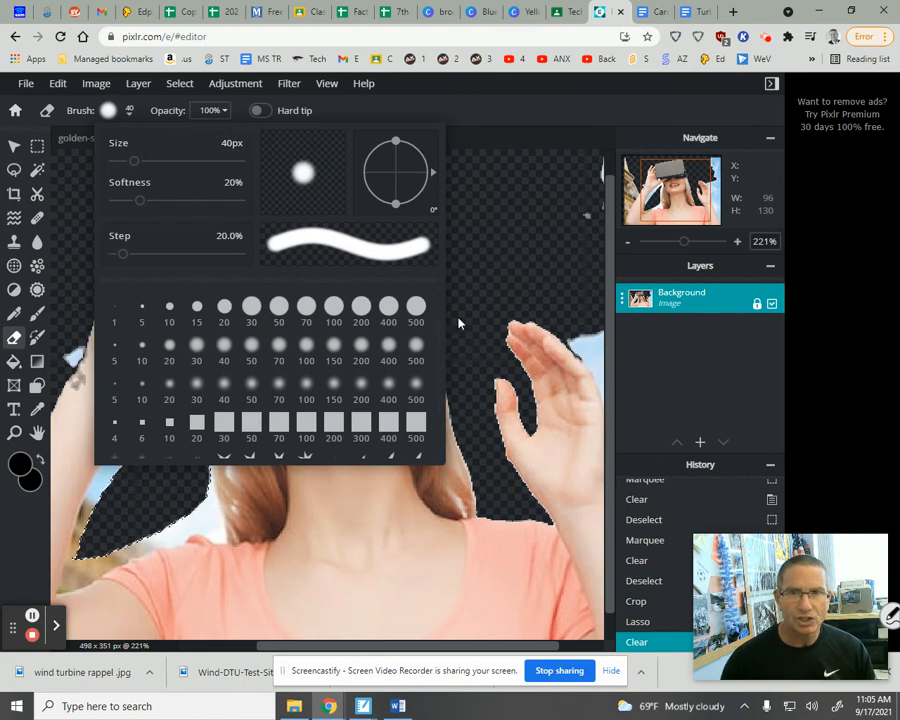
pyautogui.moveTo(440, 341)
pyautogui.mouseDown()
pyautogui.moveTo(440, 390)
pyautogui.moveTo(446, 262)
pyautogui.mouseUp()
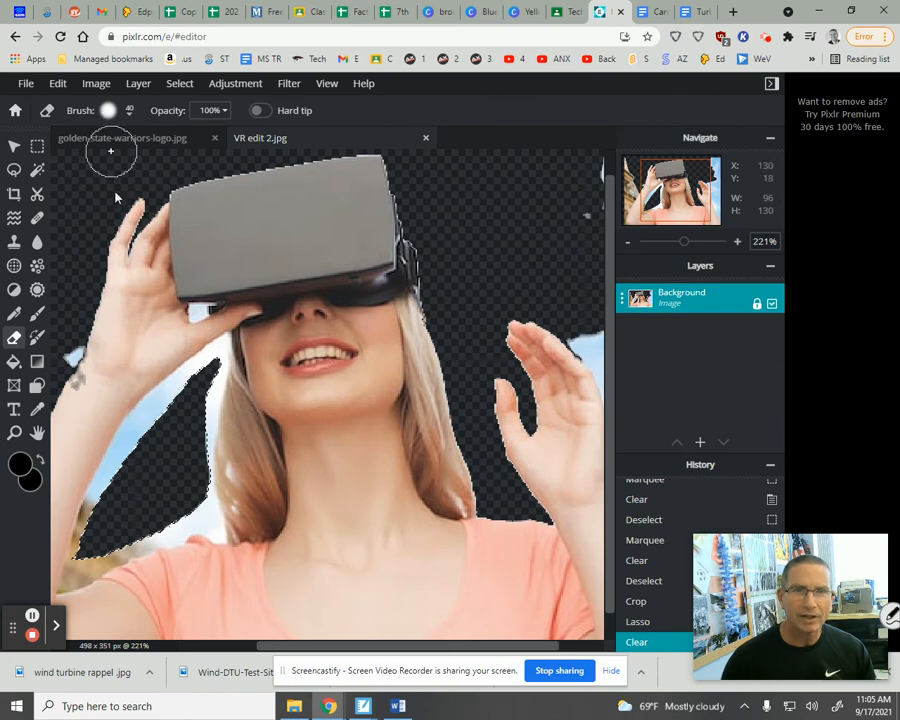
# - Try to erase the leftover sky along the woman's raised arm with the soft size 40 Eraser at 100% opacity
pyautogui.click(151, 441)
pyautogui.click(146, 435)
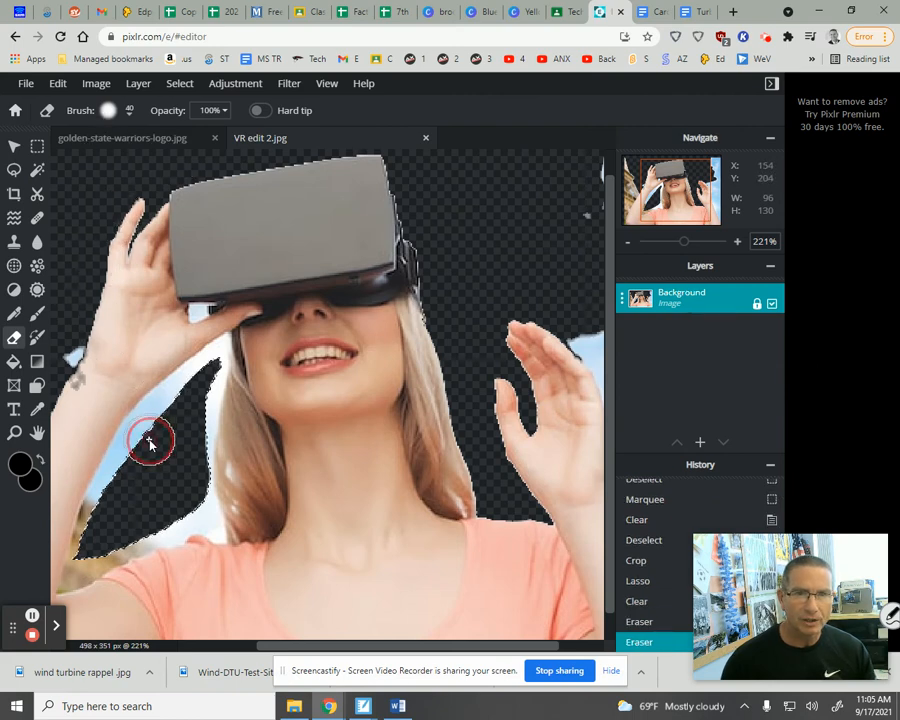
pyautogui.click(153, 436)
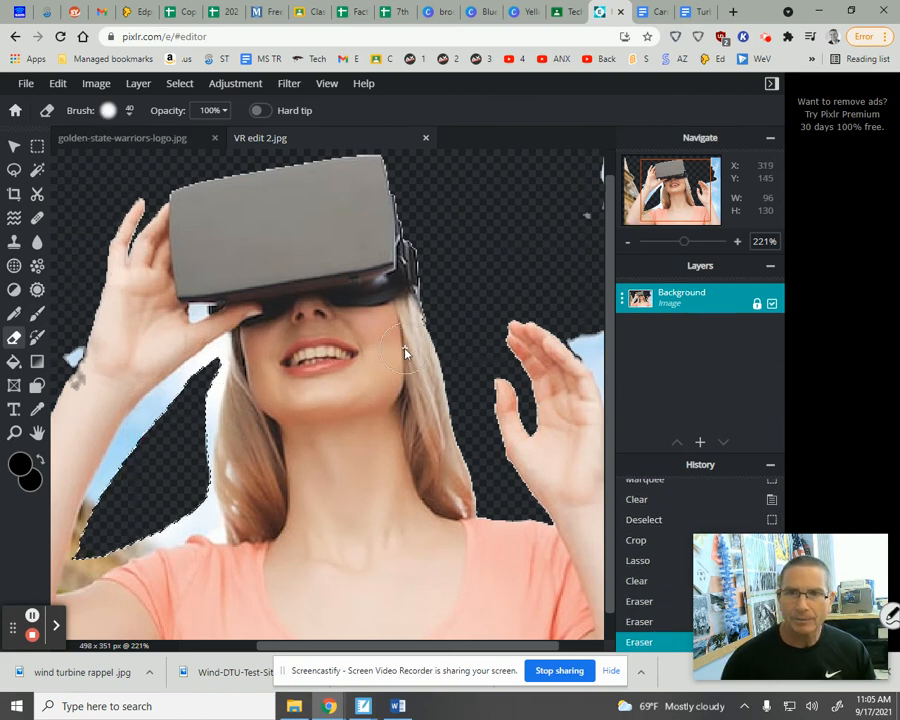
pyautogui.click(162, 430)
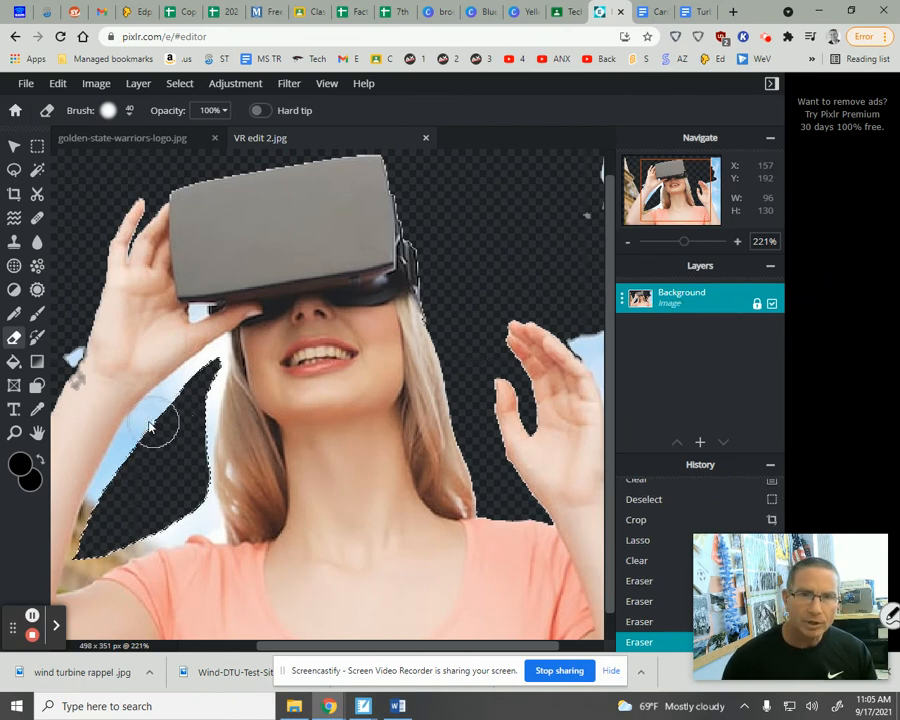
pyautogui.click(154, 429)
pyautogui.click(154, 429)
pyautogui.click(154, 429)
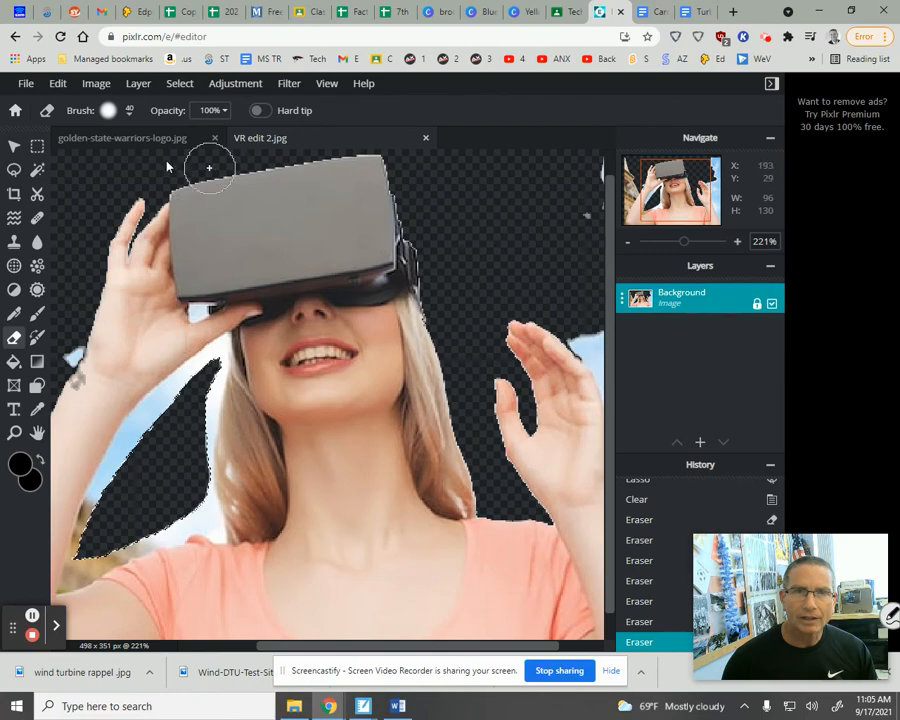
# - Review the file name, PNG file type and image size options for saving the edited image, and close them without downloading
pyautogui.click(25, 85)
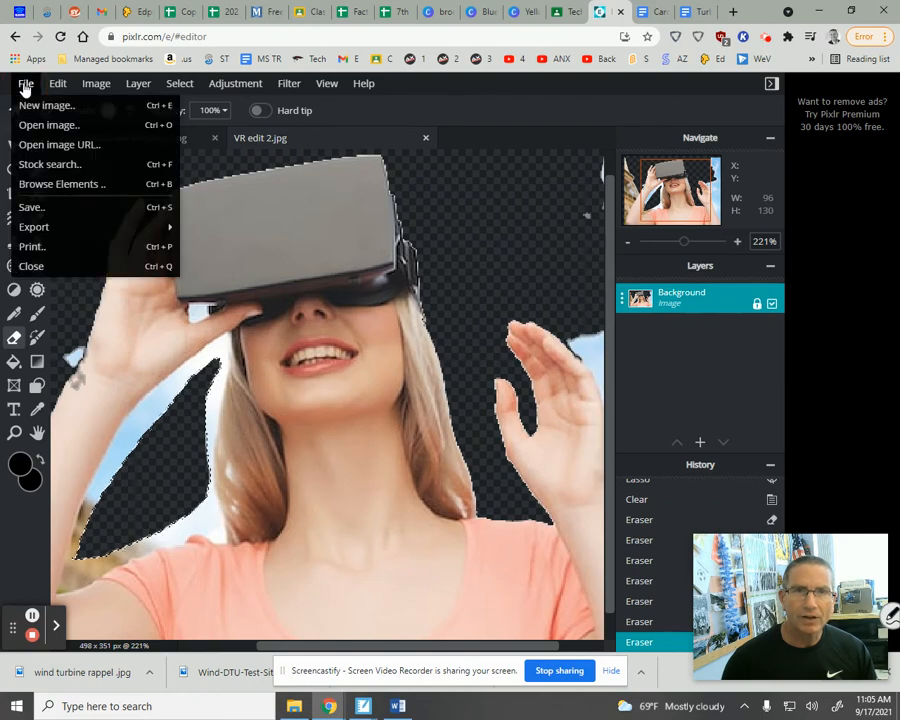
pyautogui.click(45, 210)
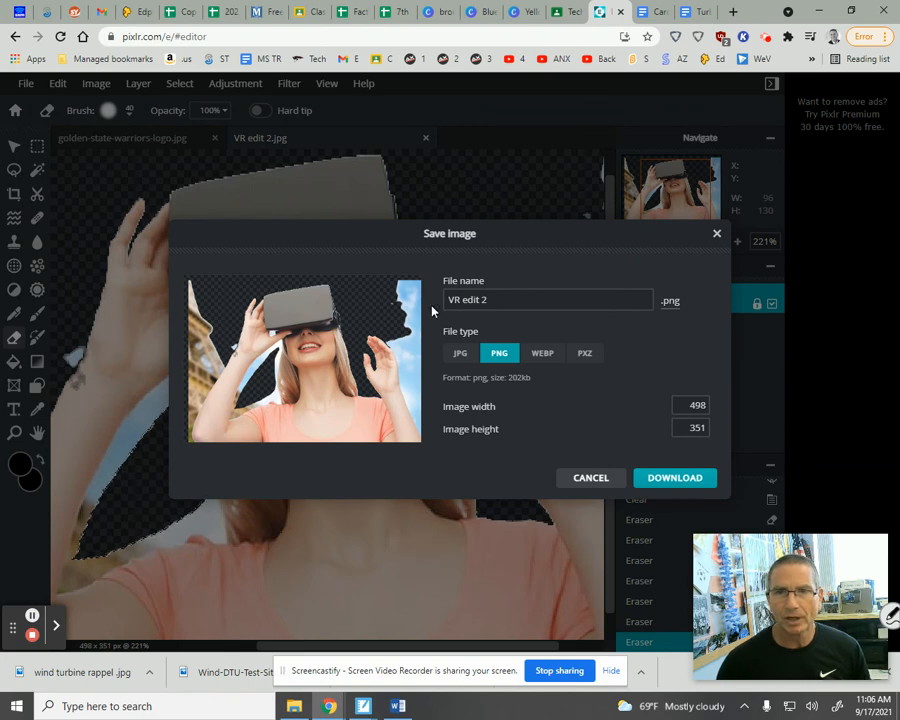
pyautogui.click(715, 238)
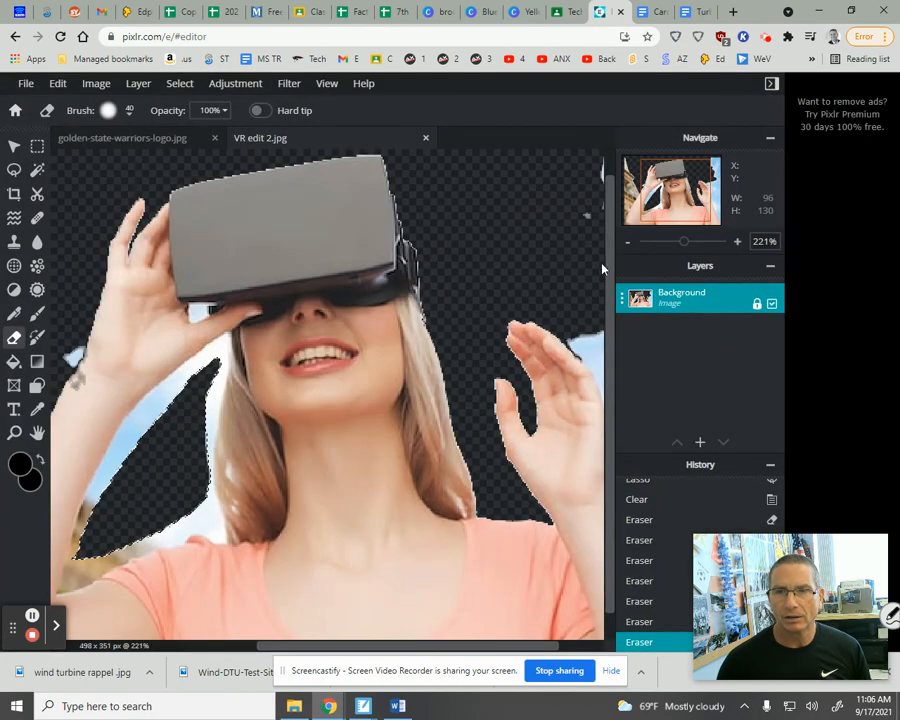